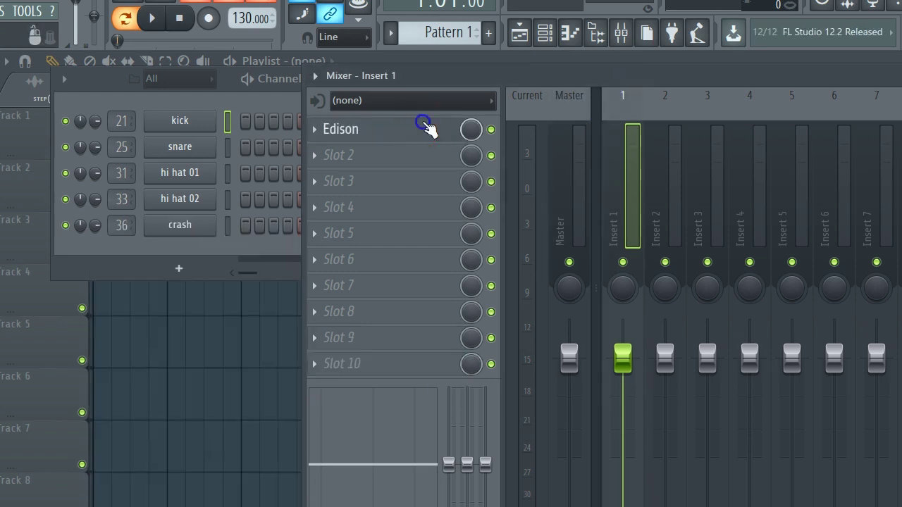
Open Edison on mixer Insert 1 and load the FREEWAY DRIFTIN 95BPM sample into it.
left_click(423, 123)
left_click_drag(406, 218, 458, 77)
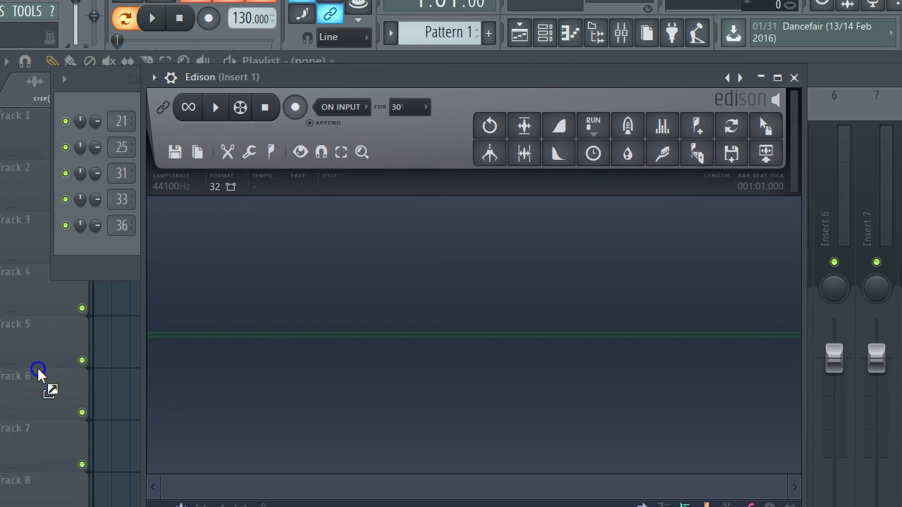
left_click_drag(38, 370, 254, 292)
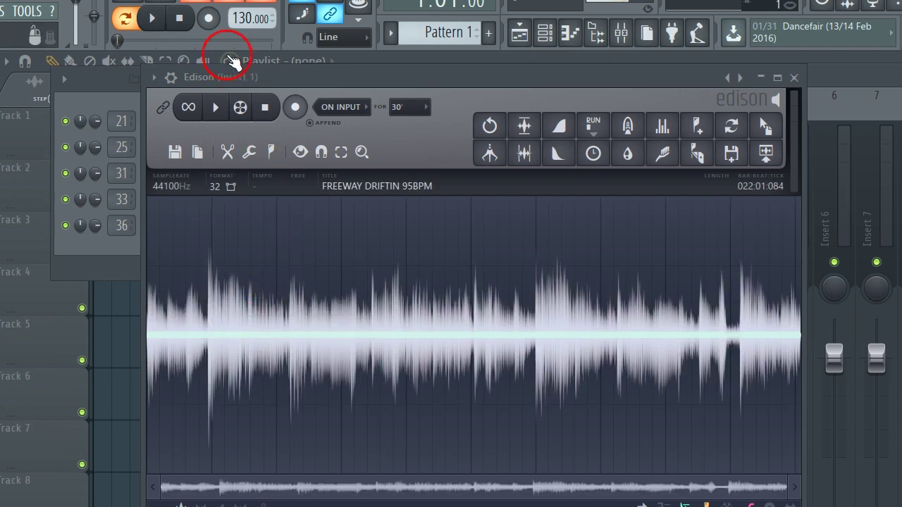
Slave Edison's transport to the main transport and audition the sample with the main playback controls.
left_click(185, 21)
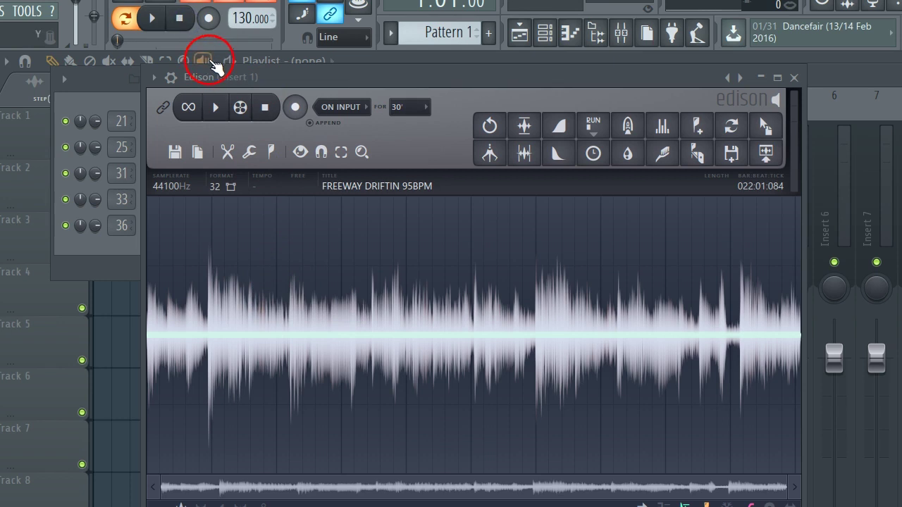
left_click_drag(215, 67, 365, 104)
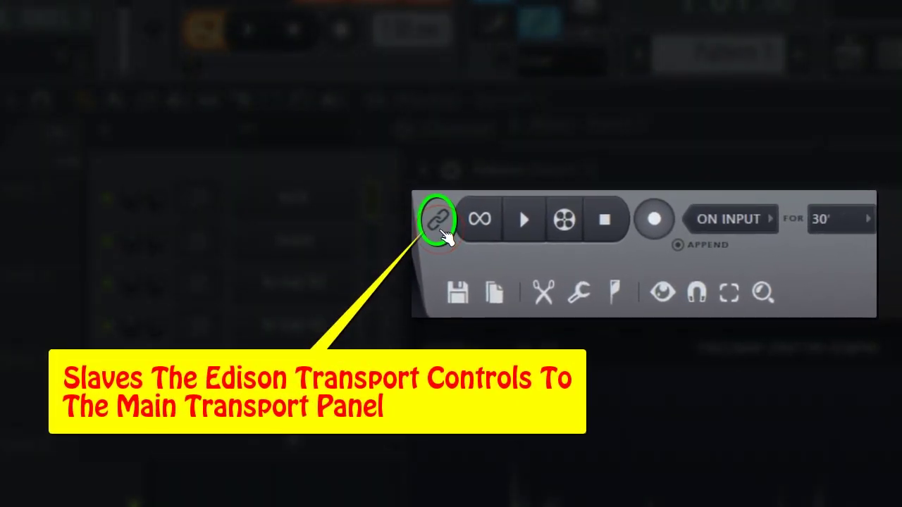
left_click(437, 221)
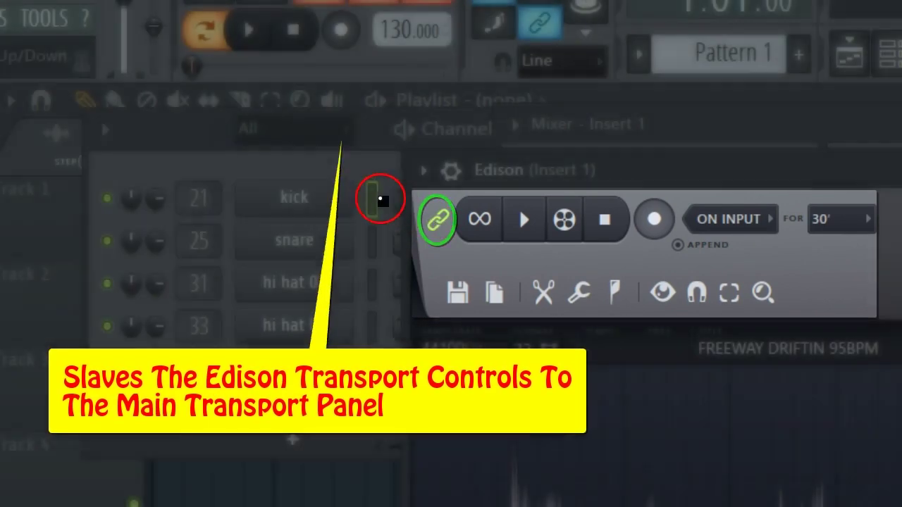
left_click(262, 77)
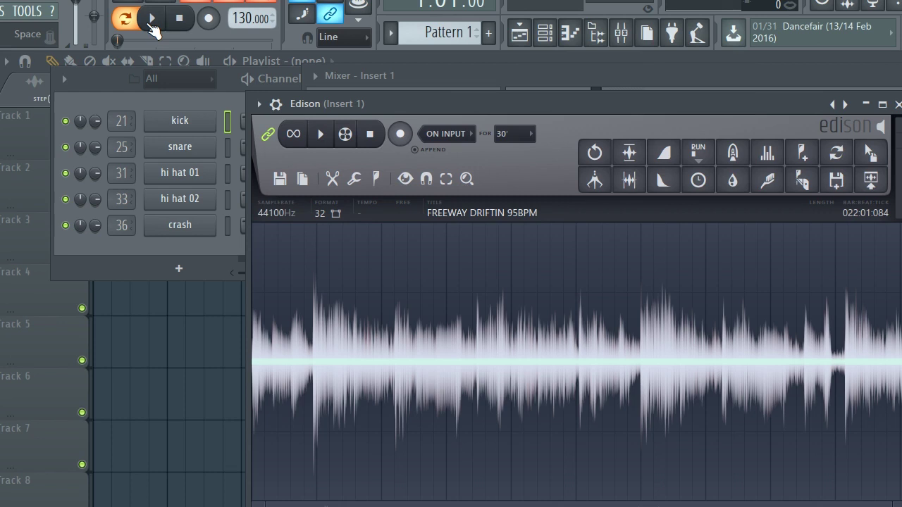
left_click(153, 25)
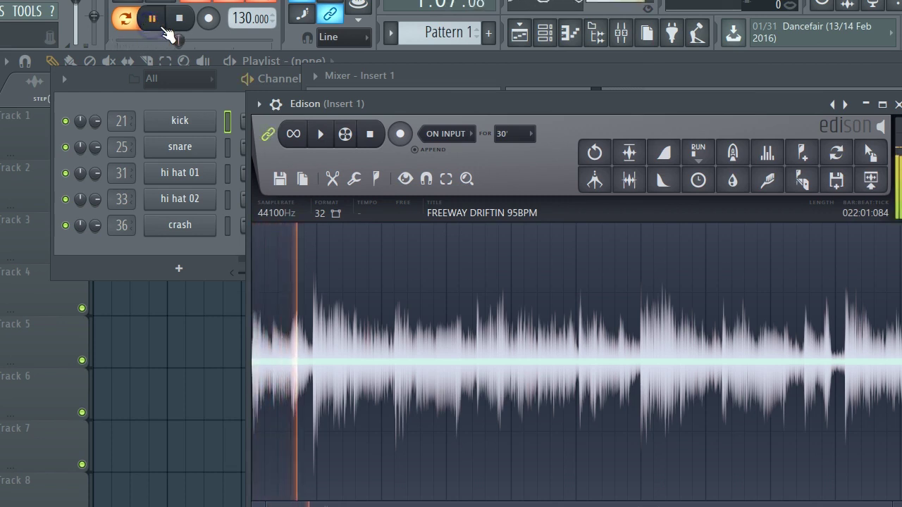
left_click(182, 24)
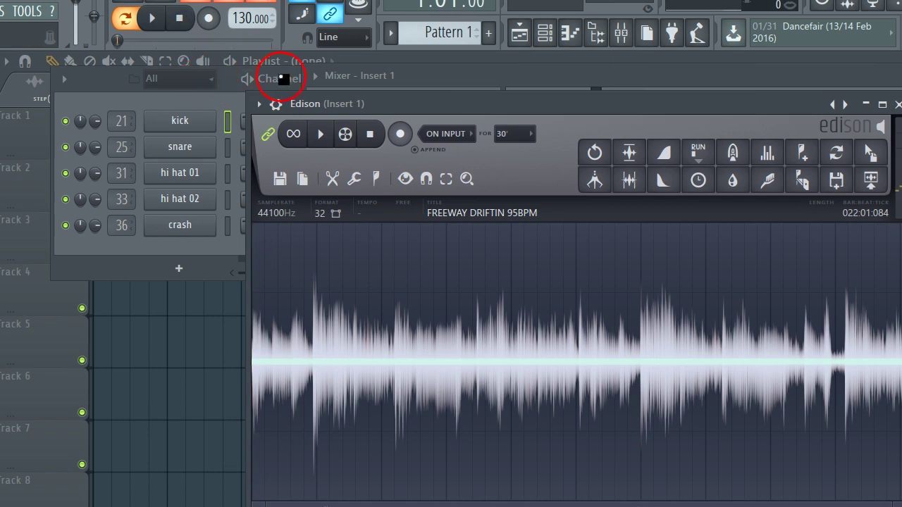
Add snare hits on beats 2 and 4 of Pattern 1 in the channel rack, keeping the Edison window in view.
left_click_drag(339, 78, 513, 236)
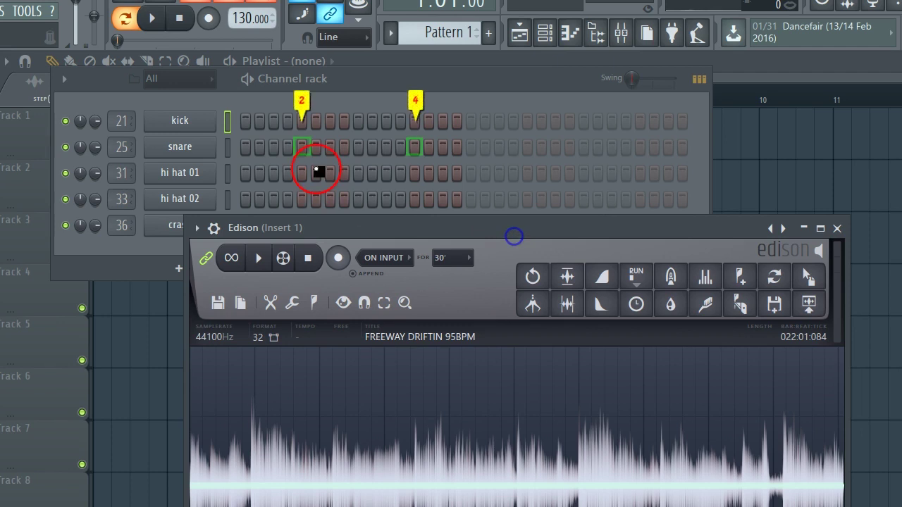
left_click(301, 148)
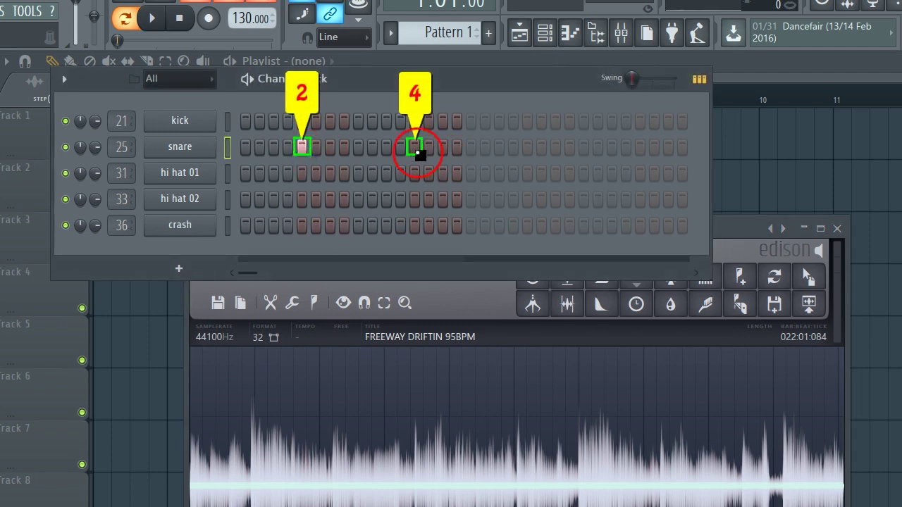
left_click(415, 147)
left_click_drag(722, 228, 765, 175)
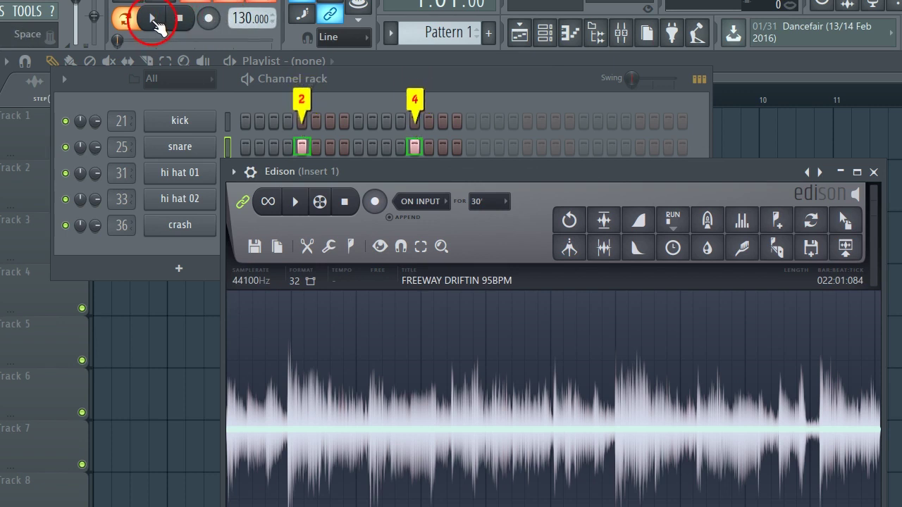
Play the snare pattern with the sample and set the project tempo to 95 BPM so both run in sync.
left_click(158, 23)
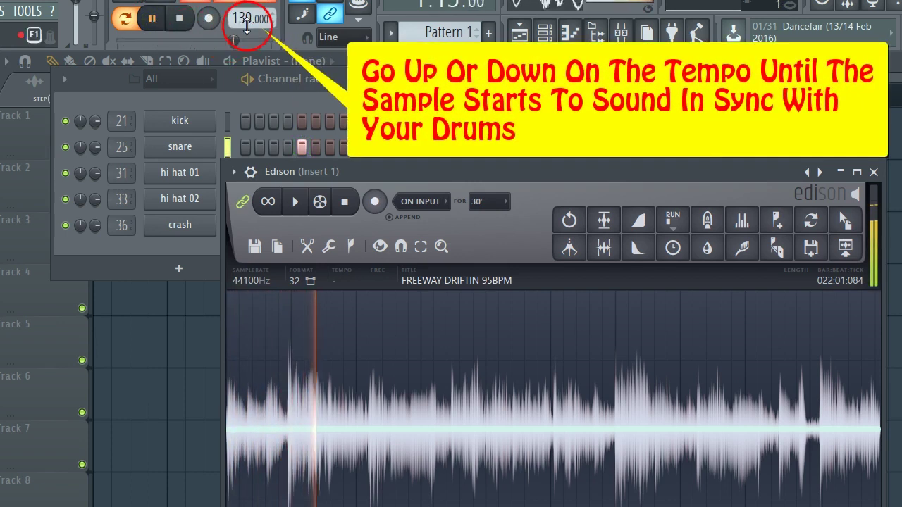
left_click_drag(241, 18, 316, 176)
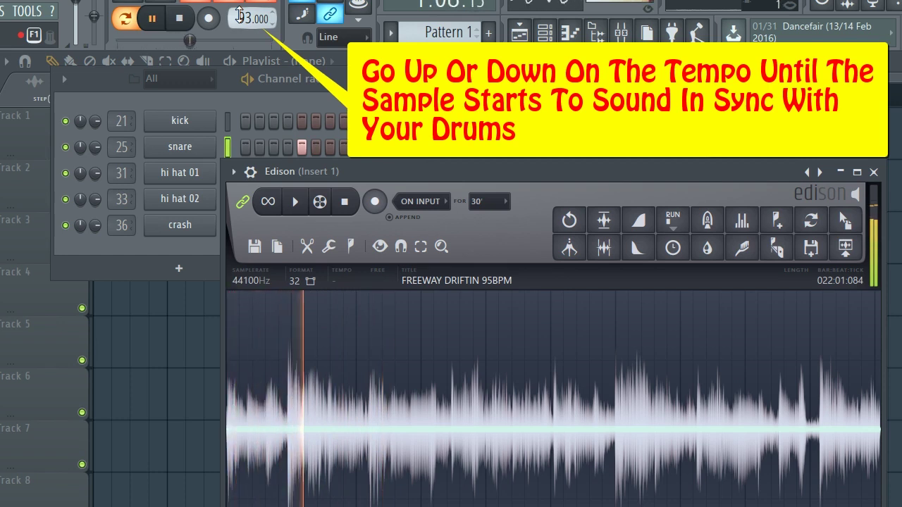
left_click(238, 18)
left_click_drag(238, 18, 235, 15)
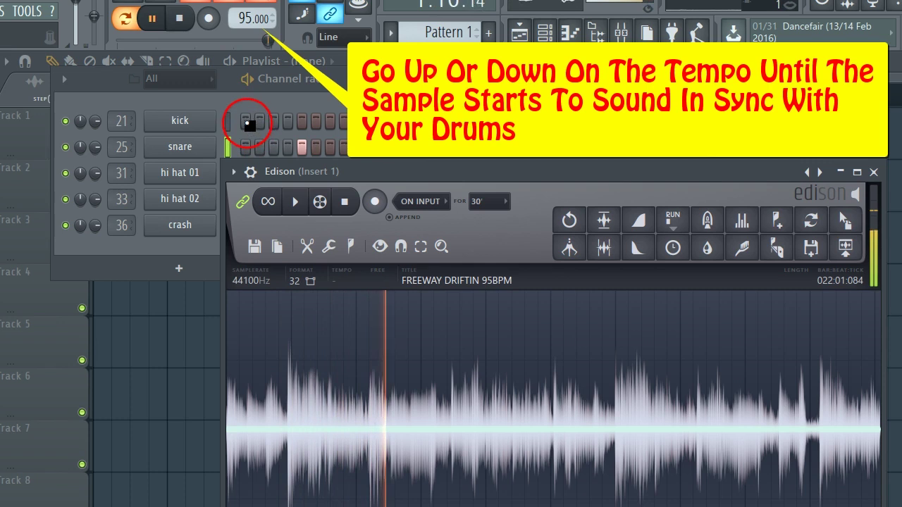
left_click_drag(328, 81, 356, 112)
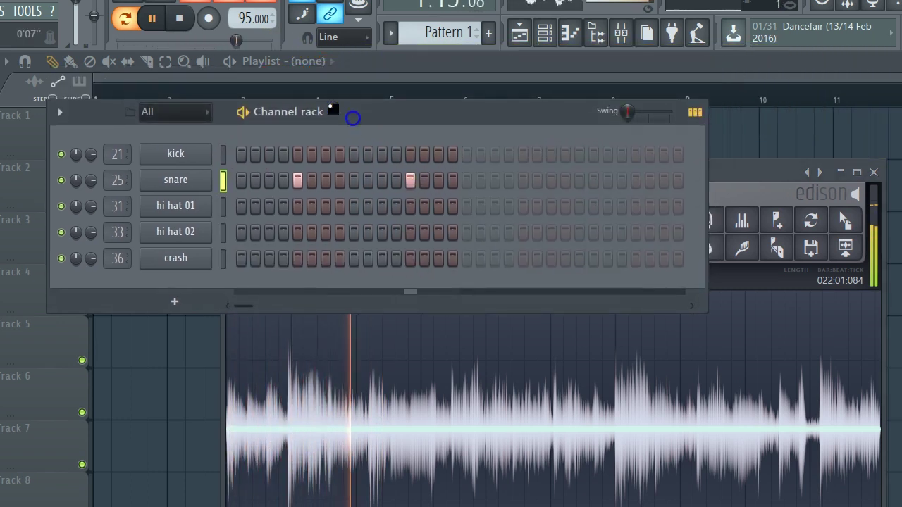
left_click(180, 19)
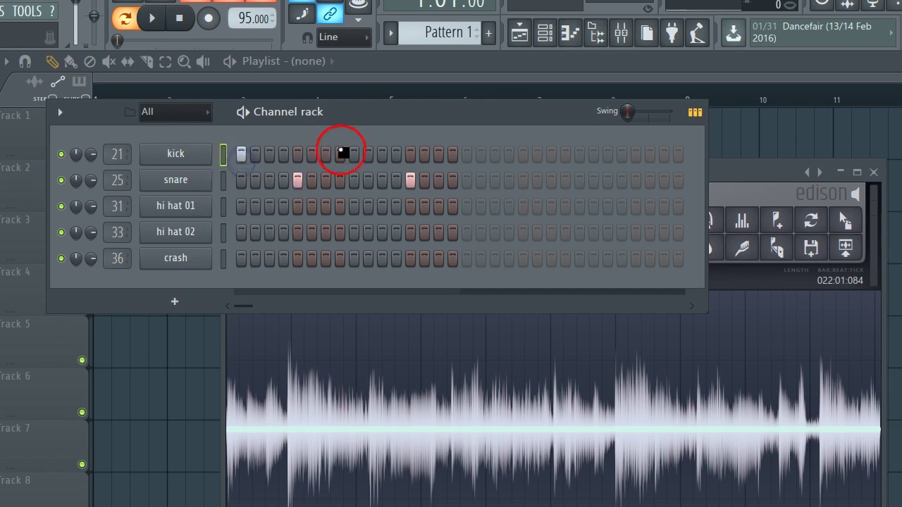
Place Pattern 1 at bars 1 and 2 of Track 1 in the playlist and play the arrangement.
left_click_drag(336, 115, 318, 194)
left_click(102, 131)
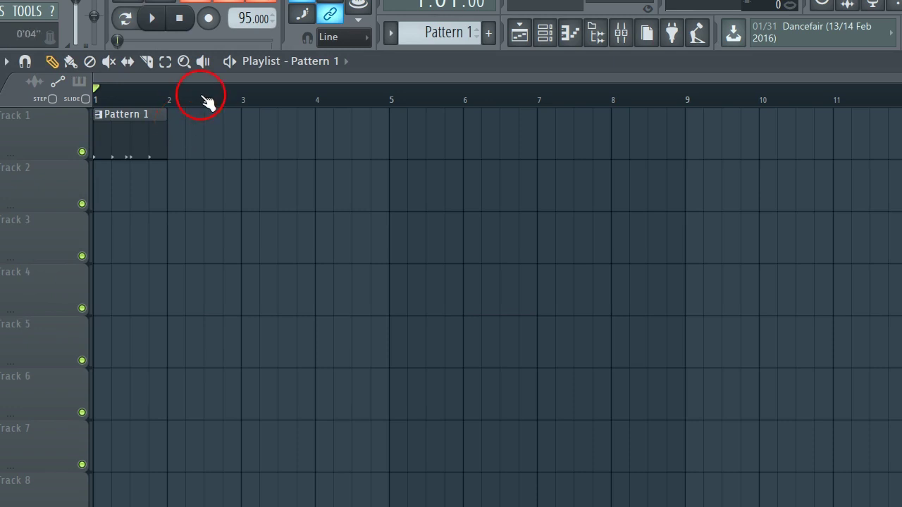
left_click(181, 129)
left_click(153, 29)
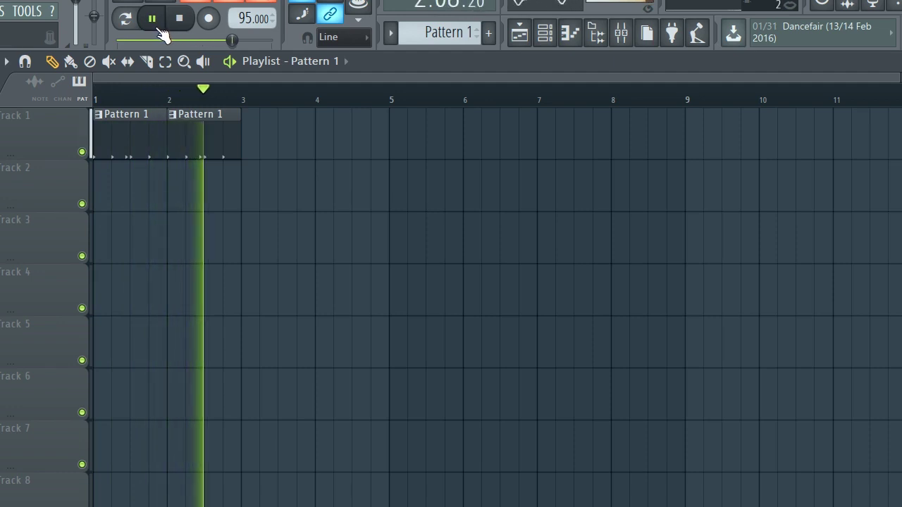
left_click(181, 22)
key("space")
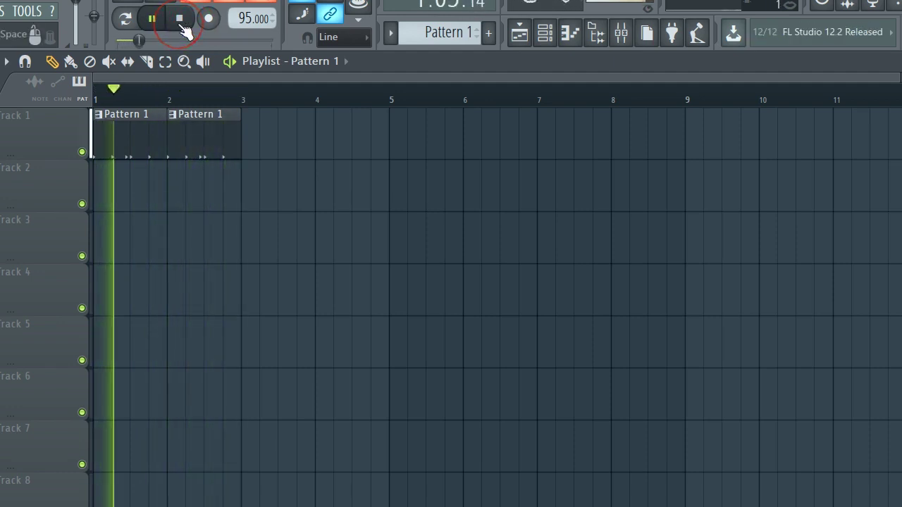
left_click(180, 22)
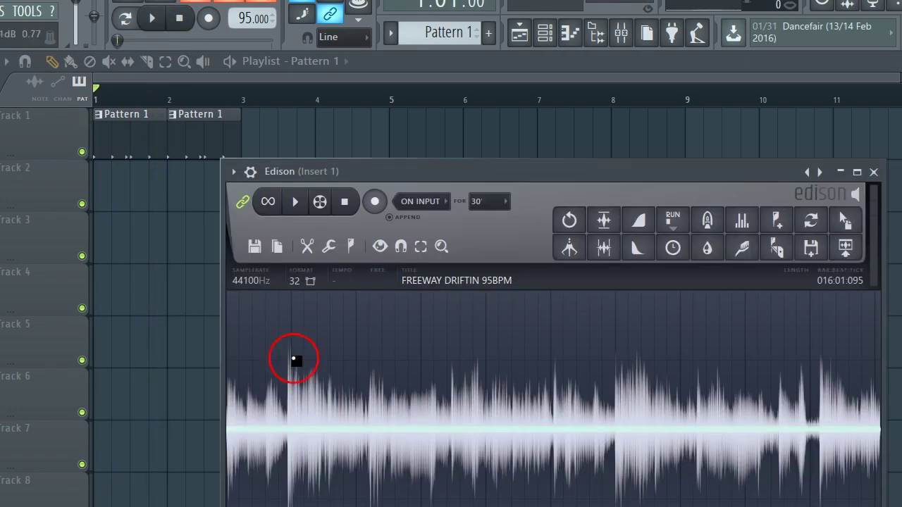
Examine in Edison how the drum hits of the sample waveform line up with the beat grid.
left_click(428, 181)
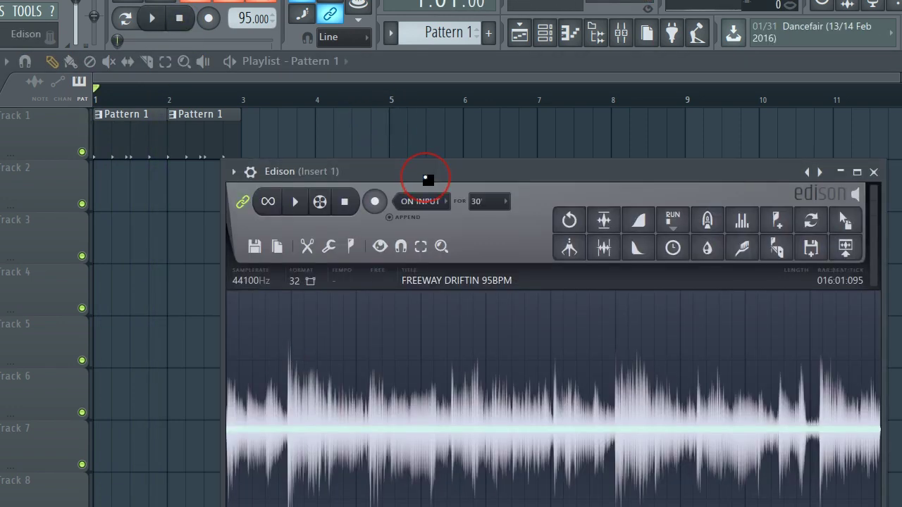
left_click_drag(428, 182, 425, 108)
left_click(241, 216)
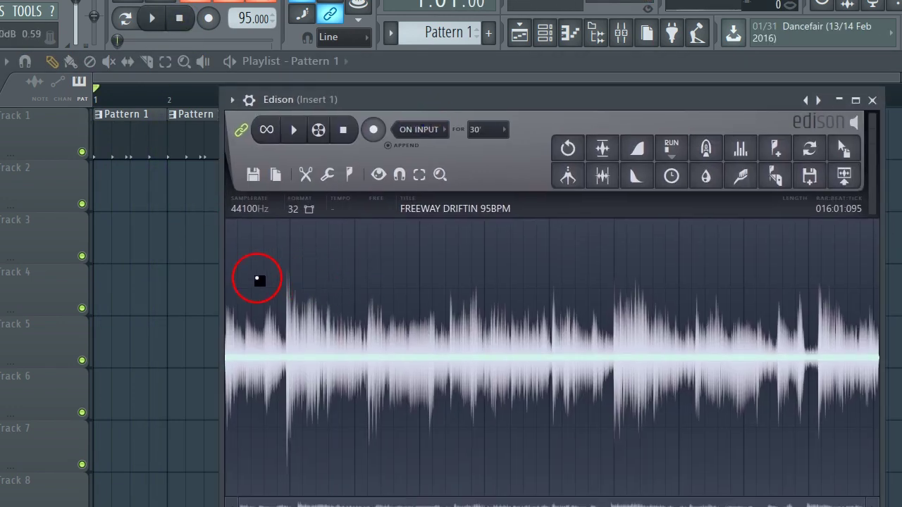
scroll(301, 310, "up", 4)
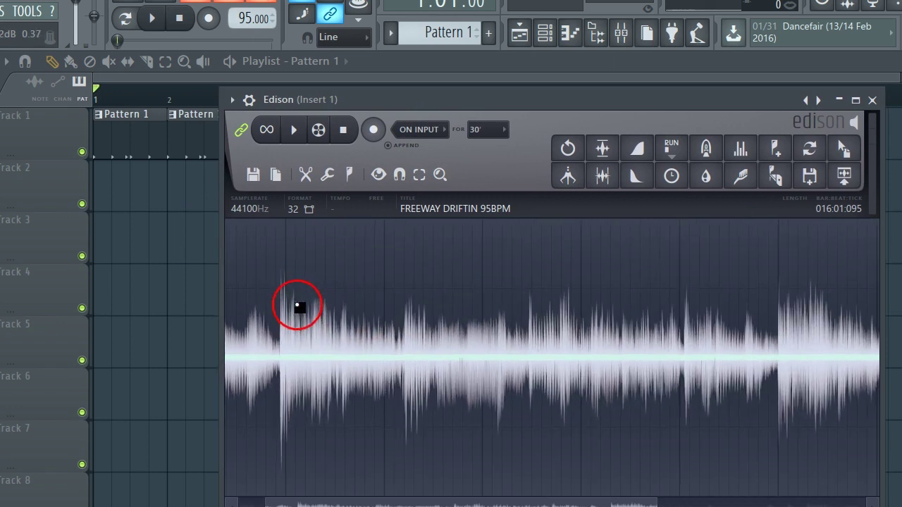
left_click_drag(359, 502, 302, 499)
scroll(313, 299, "down", 2)
left_click_drag(315, 301, 296, 330)
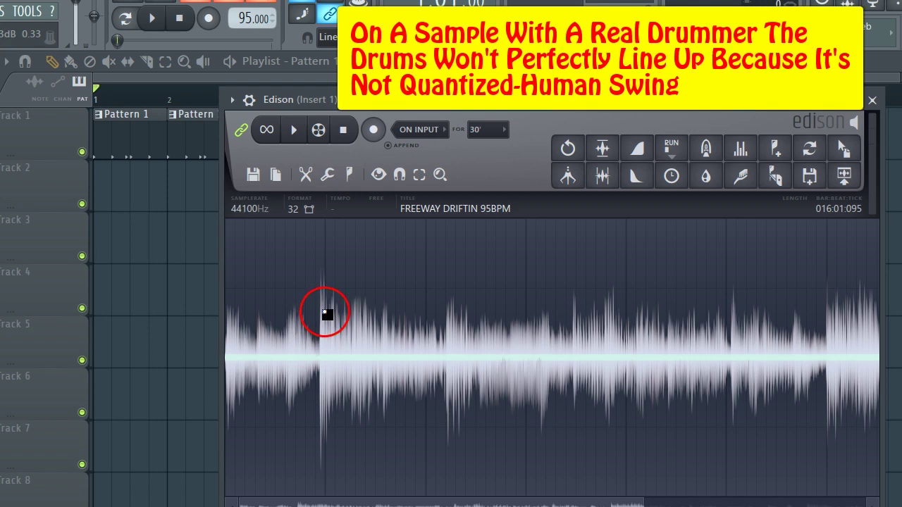
Unlink Edison's transport from the main transport and open the sample's properties from its tempo information.
left_click(240, 131)
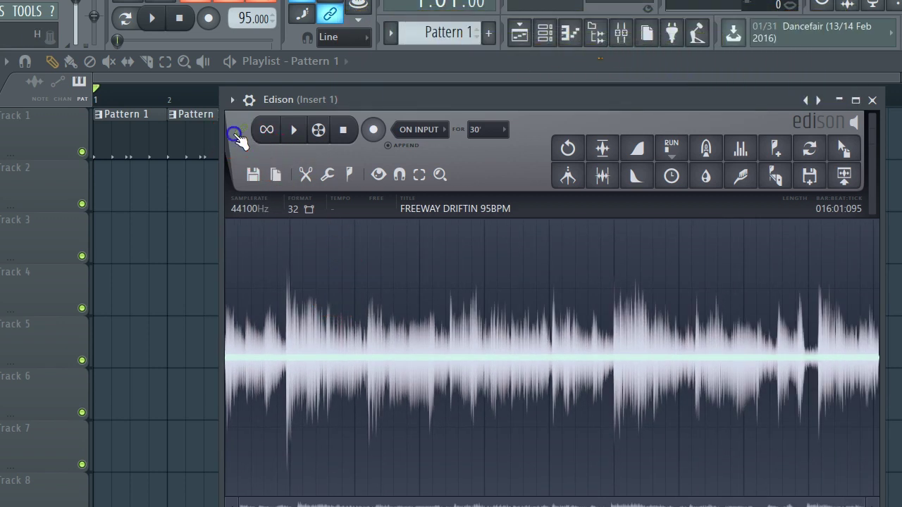
left_click(334, 208)
left_click_drag(321, 124, 567, 118)
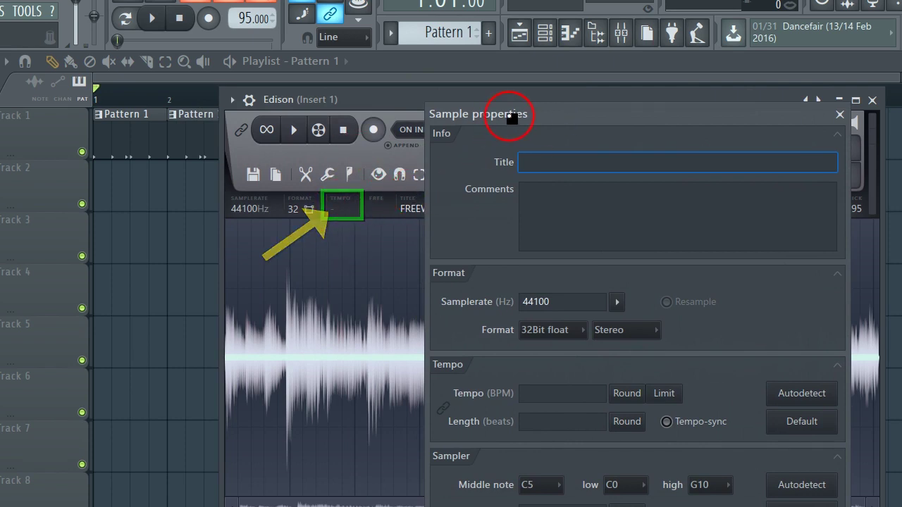
left_click_drag(510, 113, 429, 32)
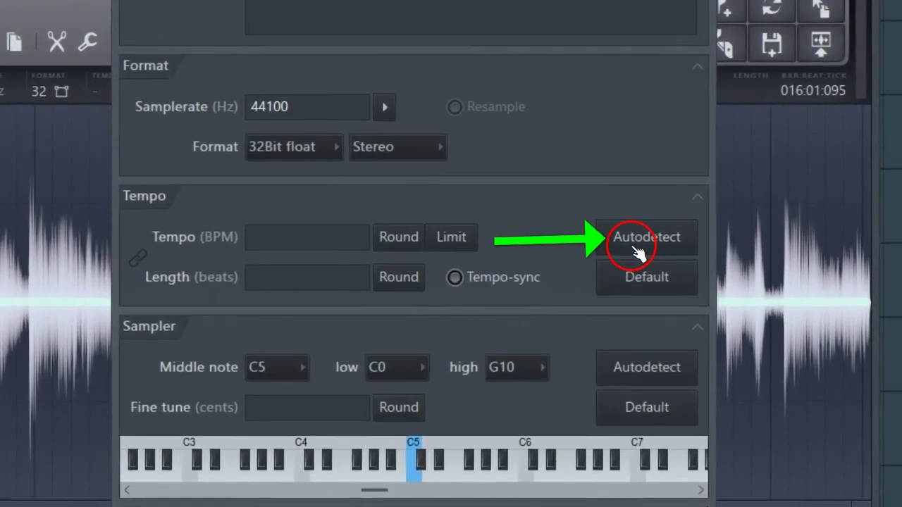
Autodetect the sample's tempo with the quick estimation for short loops and accept the sample properties.
left_click(677, 282)
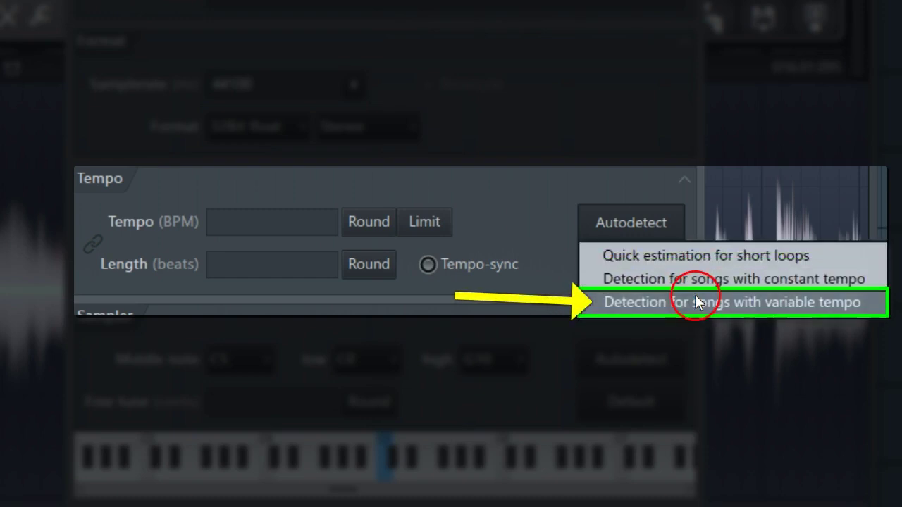
left_click(697, 252)
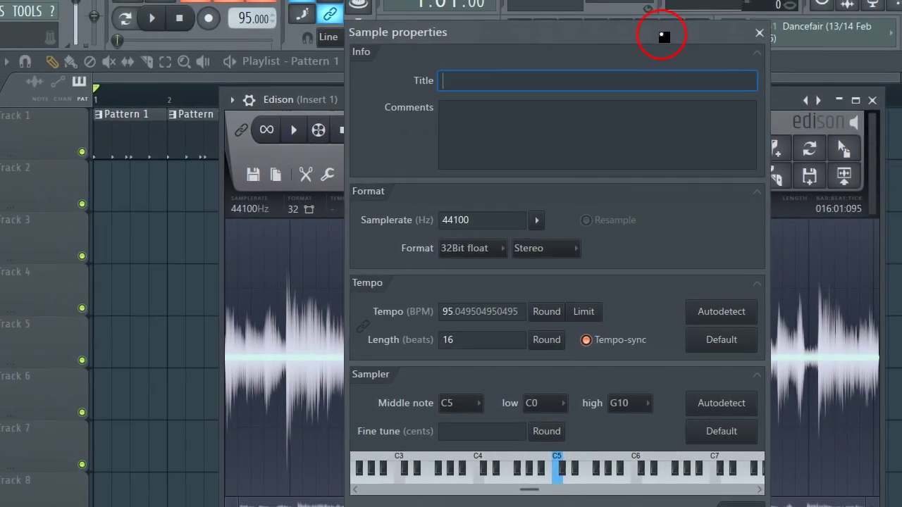
left_click_drag(664, 37, 658, 14)
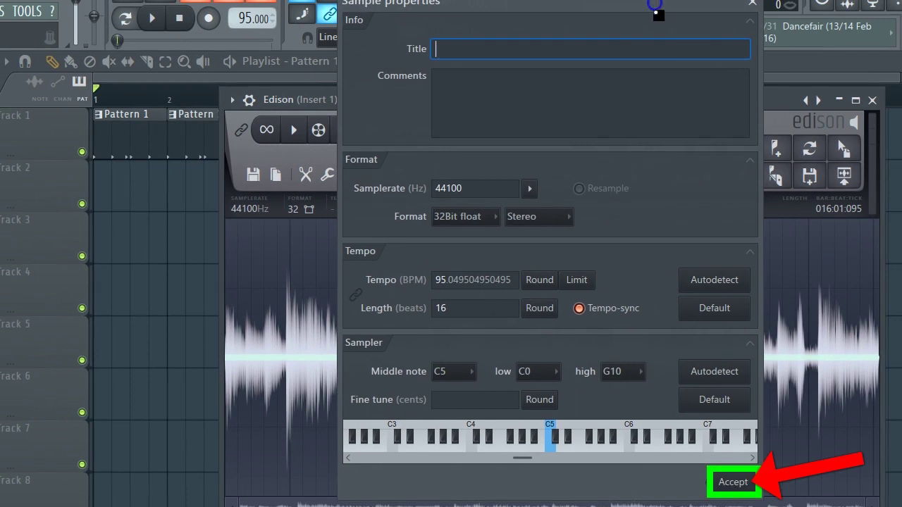
left_click(739, 483)
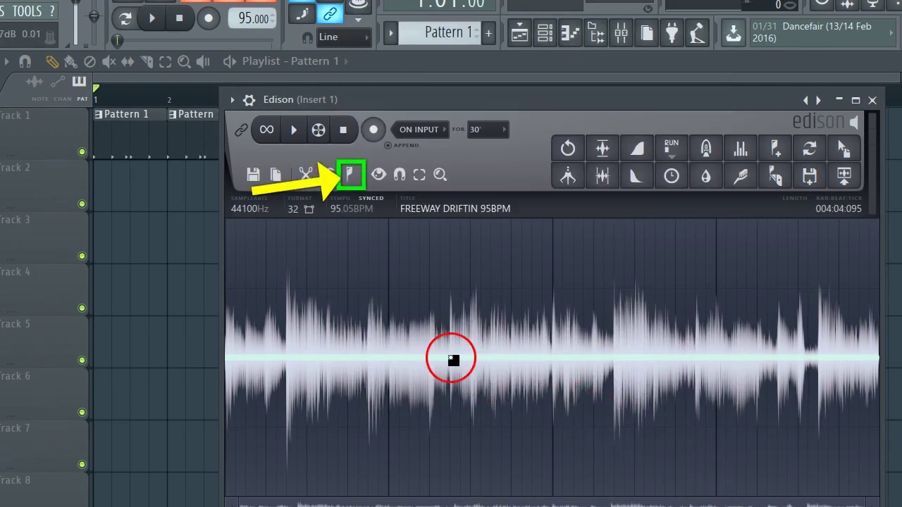
Set the first downbeat marker at the start of the sample and inspect the first strong drum hit up close.
left_click(349, 175)
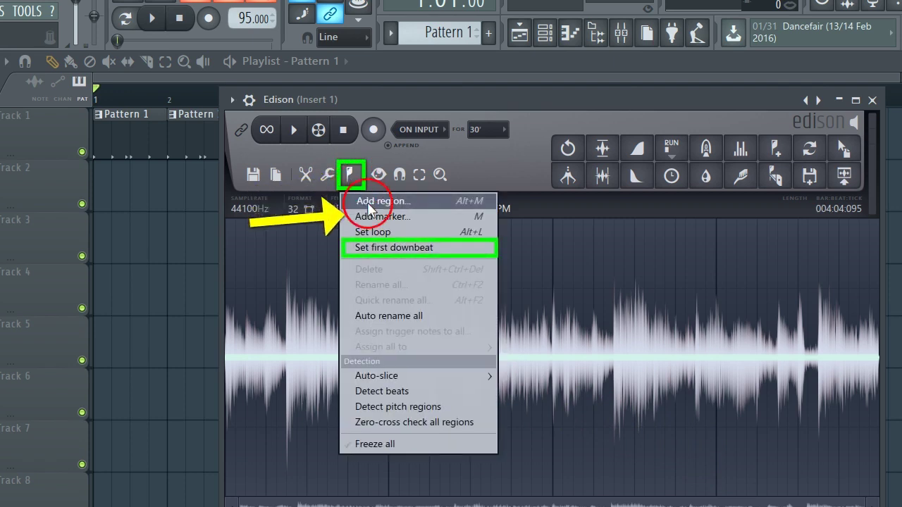
left_click(390, 248)
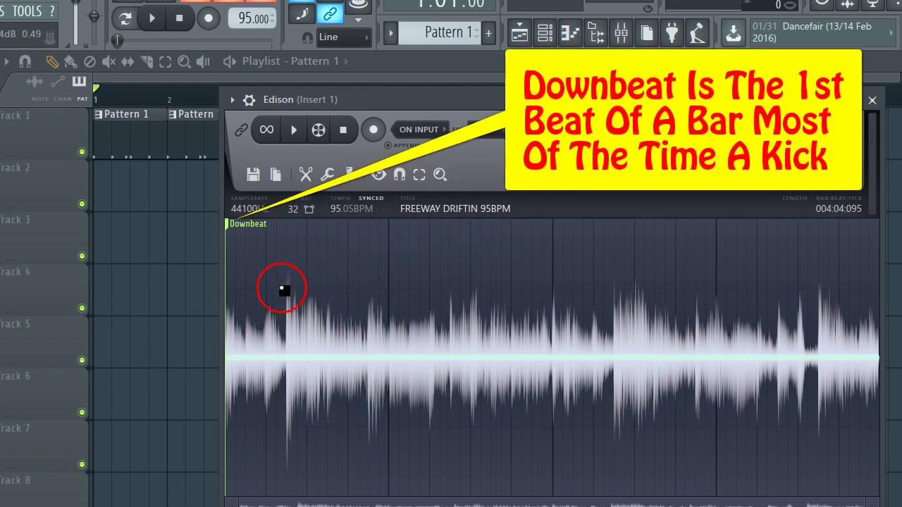
scroll(288, 312, "up", 5)
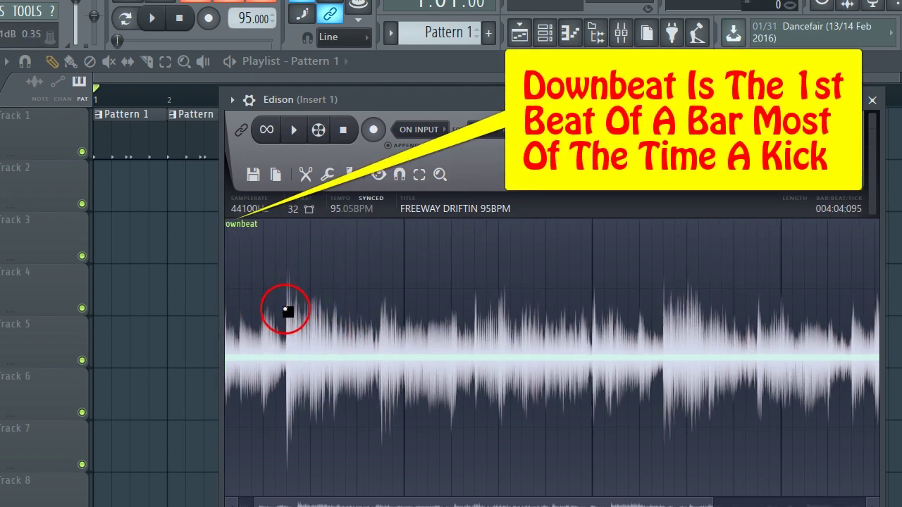
left_click_drag(438, 103, 424, 70)
scroll(267, 365, "left", 3)
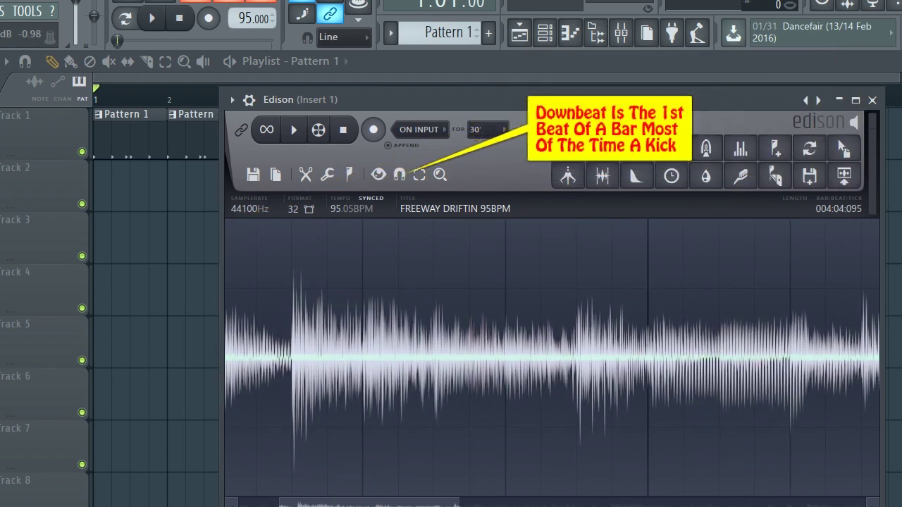
Move the Edison window aside and compare the sample's bar and beat divisions with the bars in the playlist.
scroll(299, 310, "up", 3)
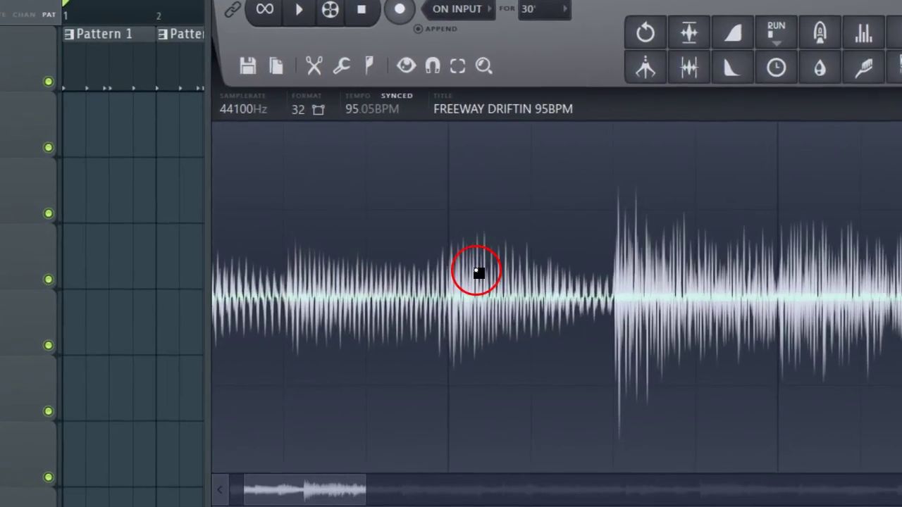
scroll(484, 264, "down", 8)
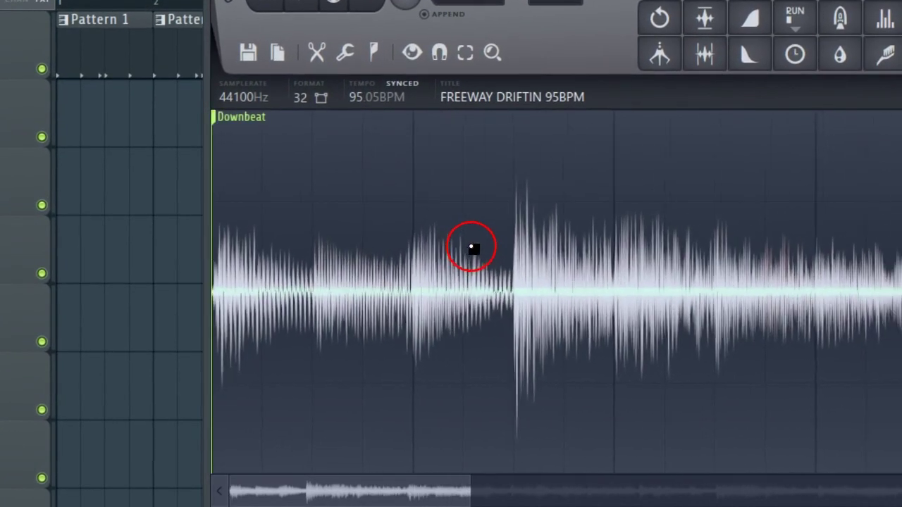
scroll(455, 232, "down", 1)
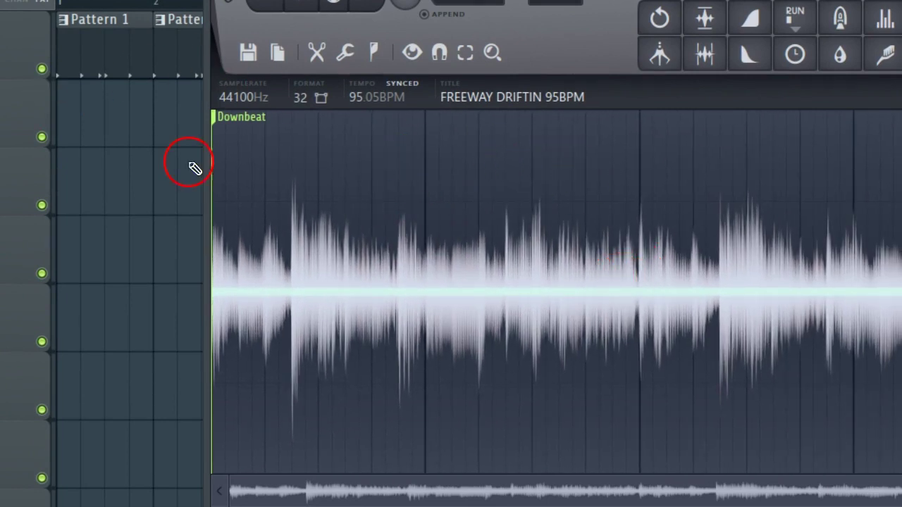
mouse_move(317, 3)
left_mouse_down()
mouse_move(425, 36)
mouse_move(457, 36)
left_mouse_up()
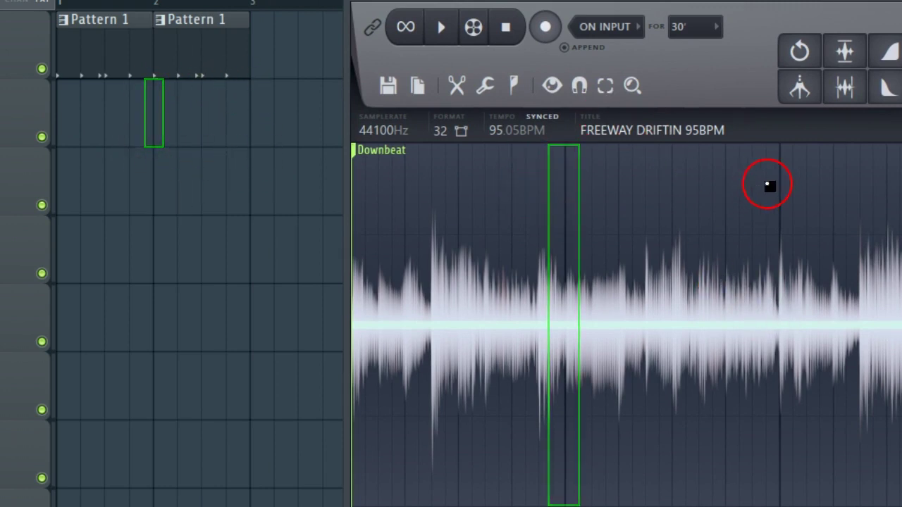
scroll(541, 285, "up", 5)
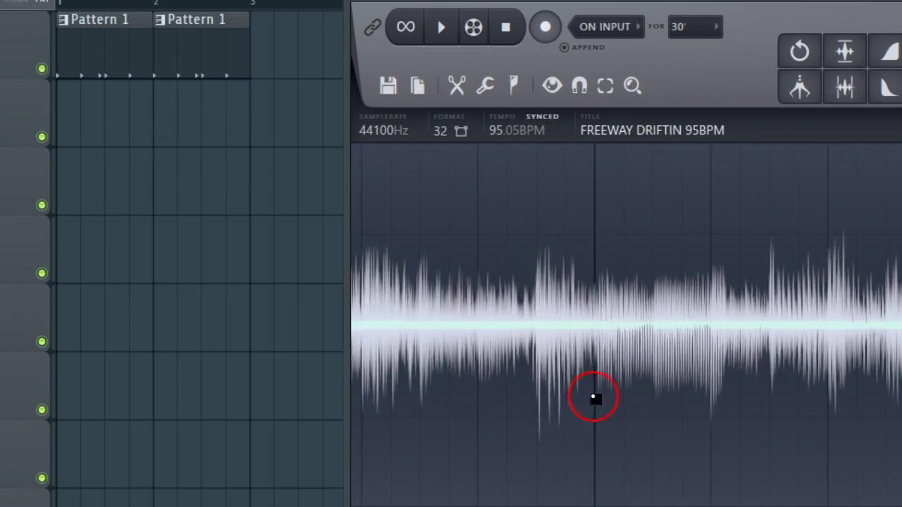
scroll(626, 325, "up", 4)
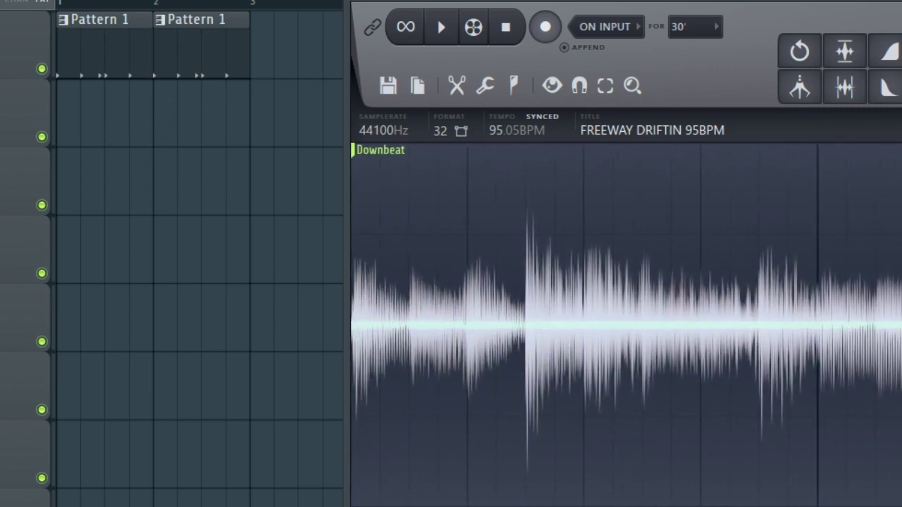
scroll(405, 357, "down", 5)
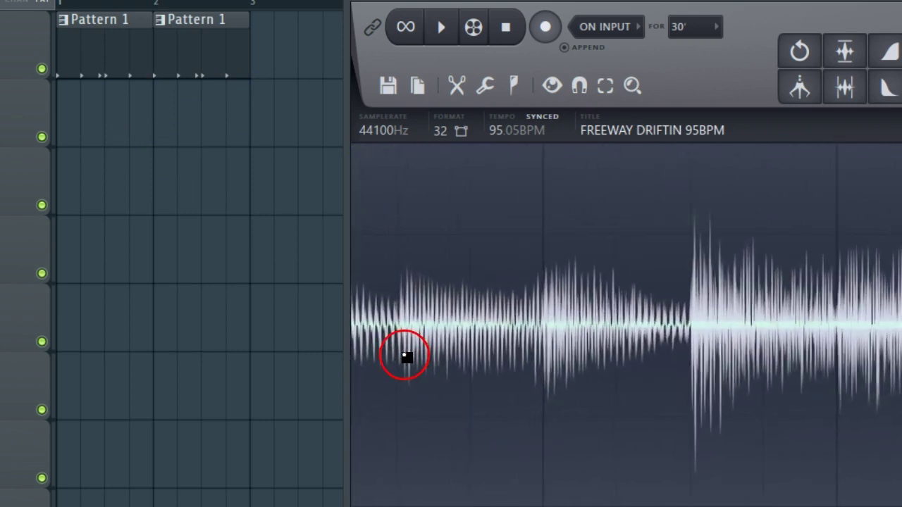
scroll(415, 372, "down", 5)
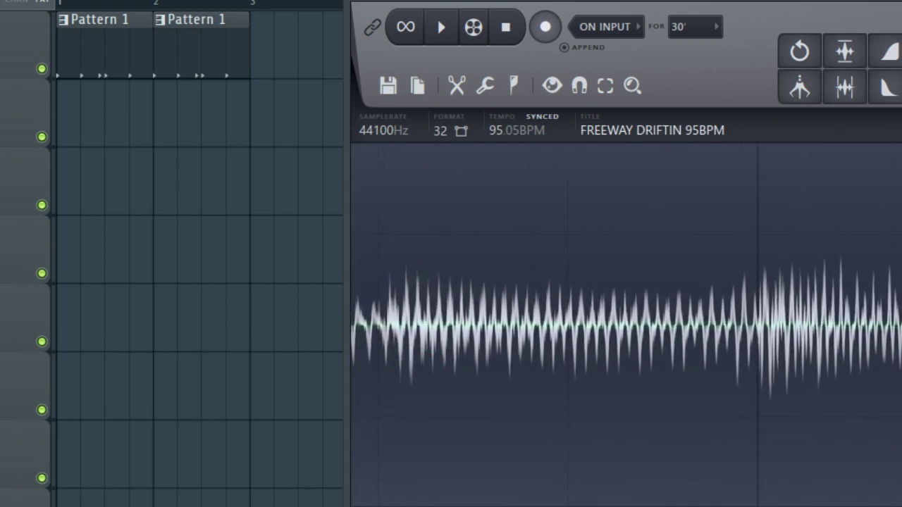
Move the Downbeat marker from the very start of the sample to the point where the sound of the first hit begins.
scroll(627, 325, "left", 2)
scroll(385, 391, "up", 4)
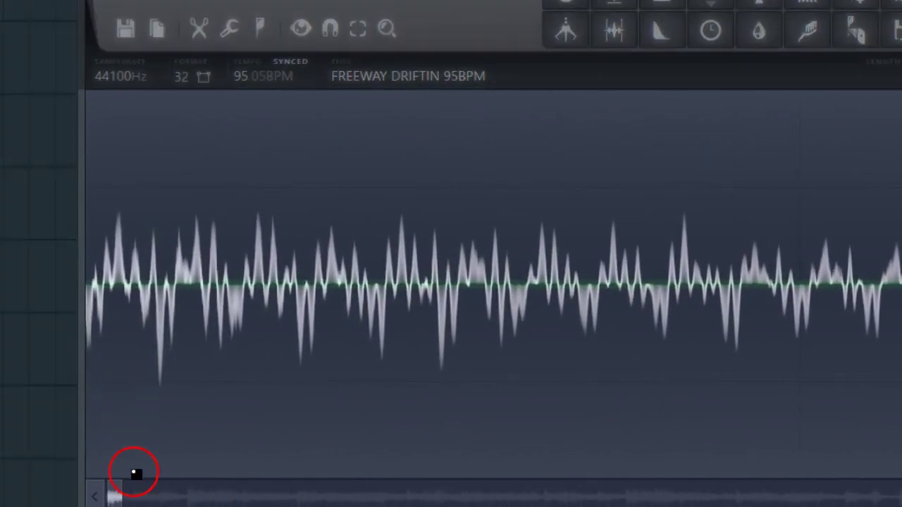
left_click_drag(122, 493, 92, 483)
scroll(117, 296, "up", 3)
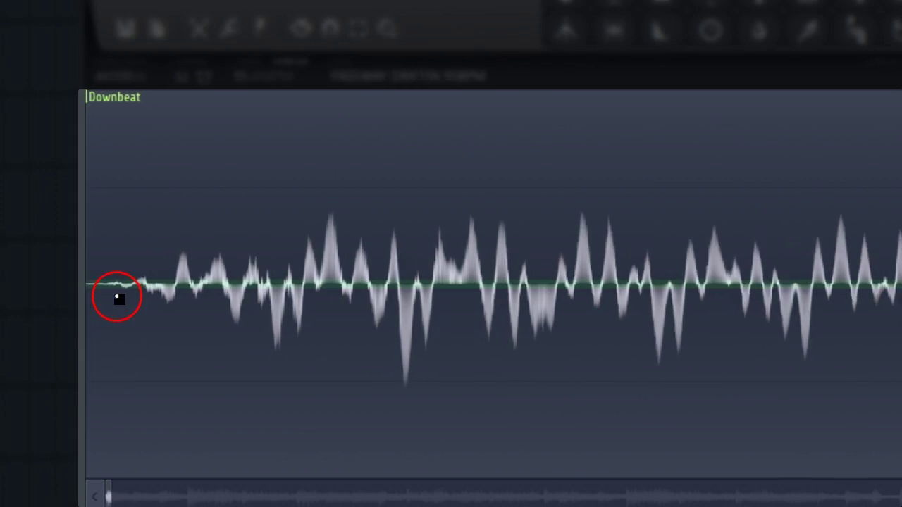
scroll(113, 379, "up", 2)
left_click(95, 496)
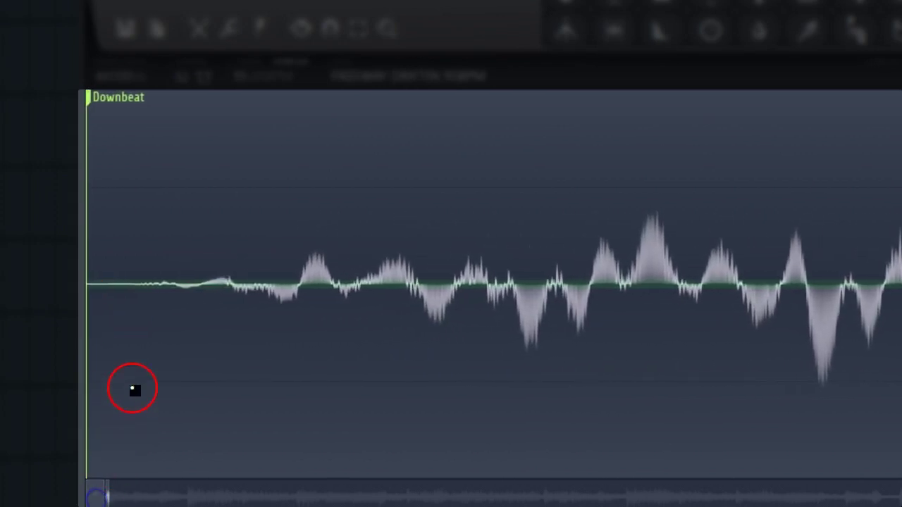
scroll(130, 381, "up", 3)
scroll(129, 368, "down", 3)
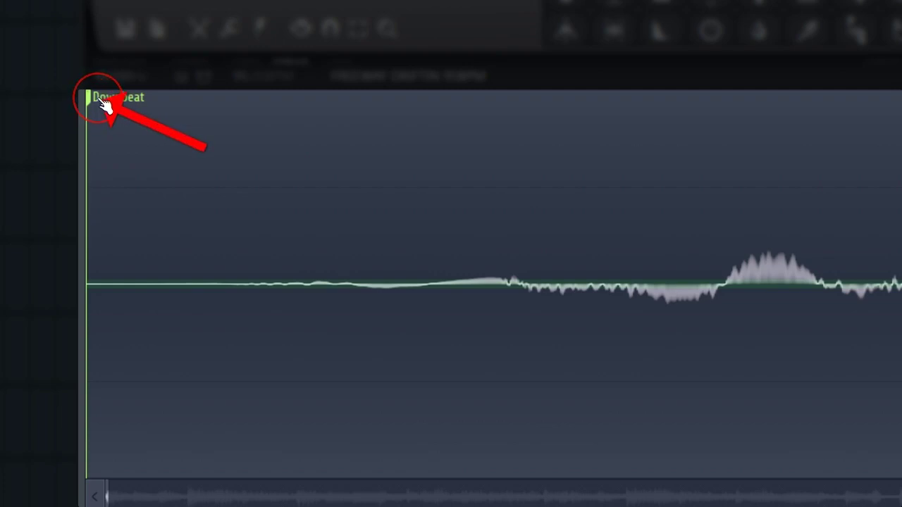
left_click_drag(103, 105, 267, 111)
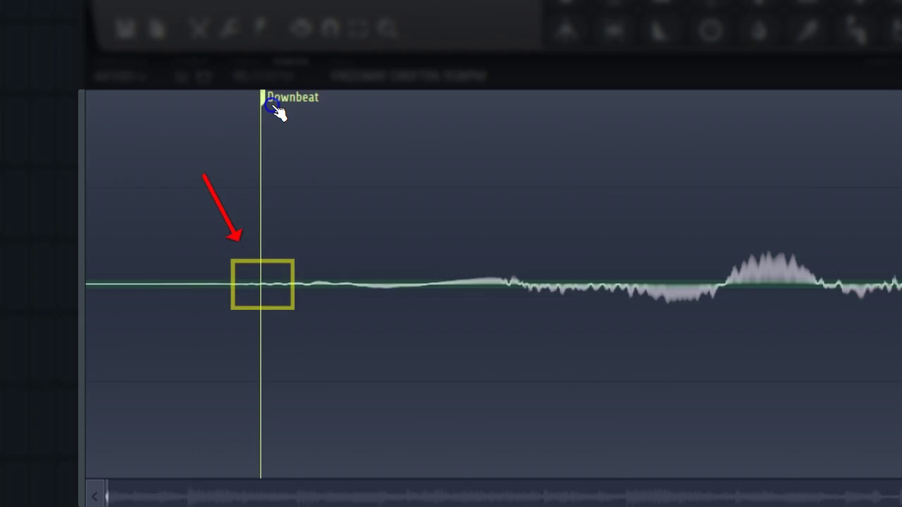
Select the first two bars from the Downbeat marker, play them in a loop and stop playback.
mouse_move(273, 107)
left_mouse_down()
mouse_move(260, 108)
mouse_move(381, 216)
mouse_move(415, 271)
mouse_move(502, 260)
mouse_move(397, 276)
mouse_move(532, 273)
mouse_move(597, 286)
mouse_move(465, 284)
mouse_move(453, 263)
mouse_move(392, 262)
mouse_move(360, 246)
mouse_move(342, 248)
mouse_move(323, 267)
mouse_move(298, 261)
mouse_move(305, 259)
left_mouse_up()
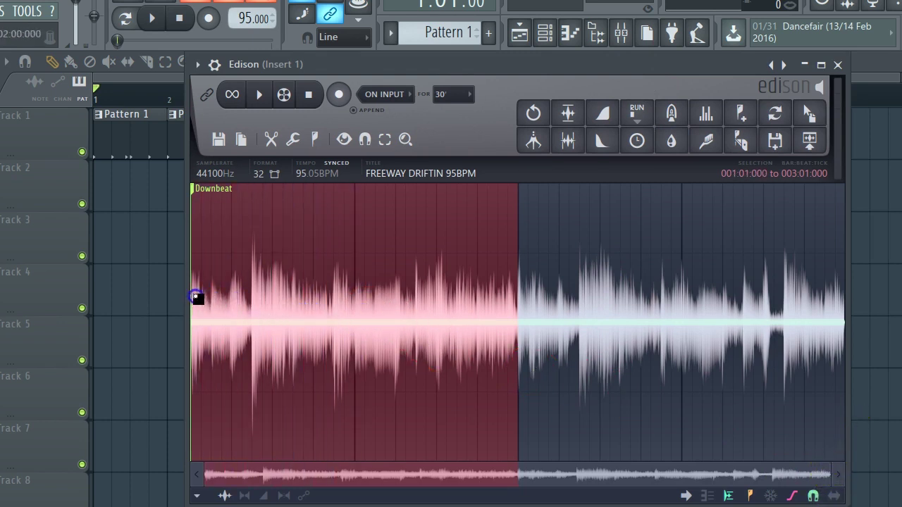
scroll(369, 310, "up", 2)
left_click(255, 100)
left_click(235, 96)
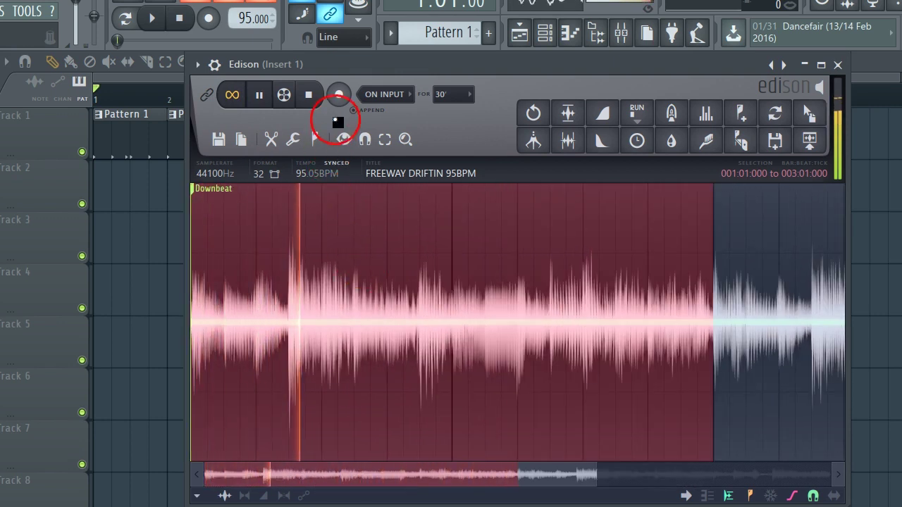
left_click(317, 98)
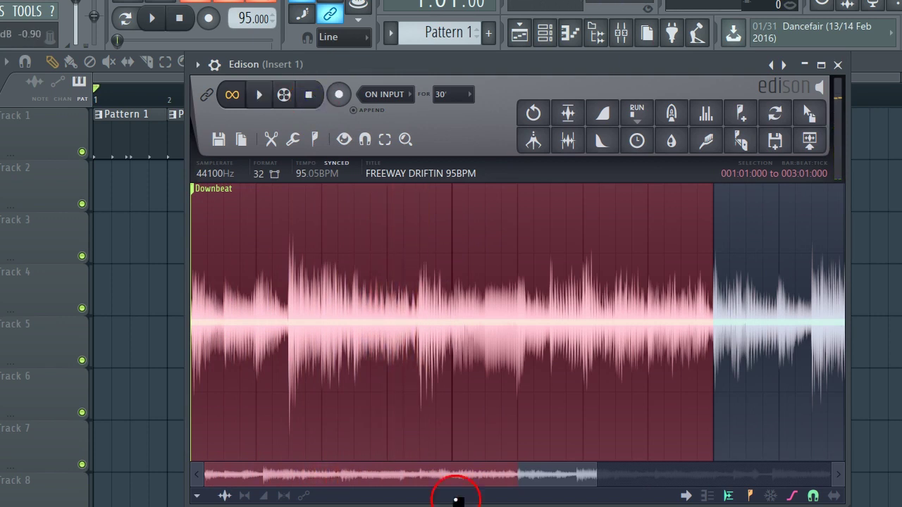
Examine up close whether the two-bar selection starts exactly at the Downbeat marker.
scroll(430, 402, "down", 4)
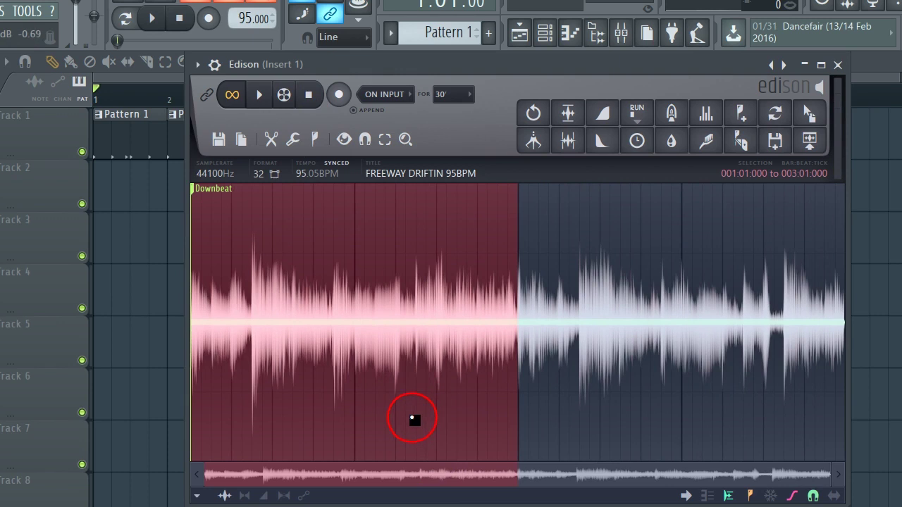
scroll(413, 419, "up", 3)
left_click_drag(416, 471, 294, 476)
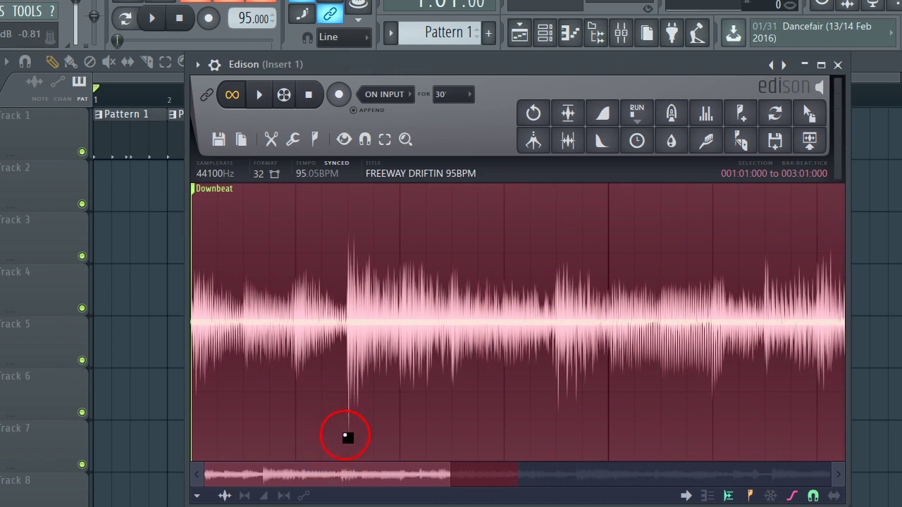
scroll(313, 409, "up", 2)
left_click_drag(296, 474, 196, 475)
scroll(246, 413, "up", 4)
scroll(211, 422, "up", 2)
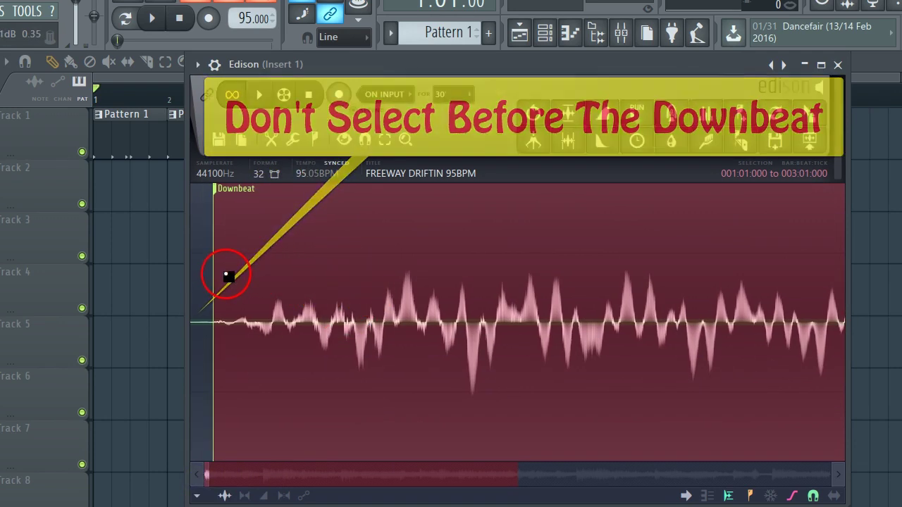
Select the whole sample from the Downbeat marker to its end and apply medium grid-slicing.
scroll(227, 276, "down", 5)
scroll(319, 333, "down", 3)
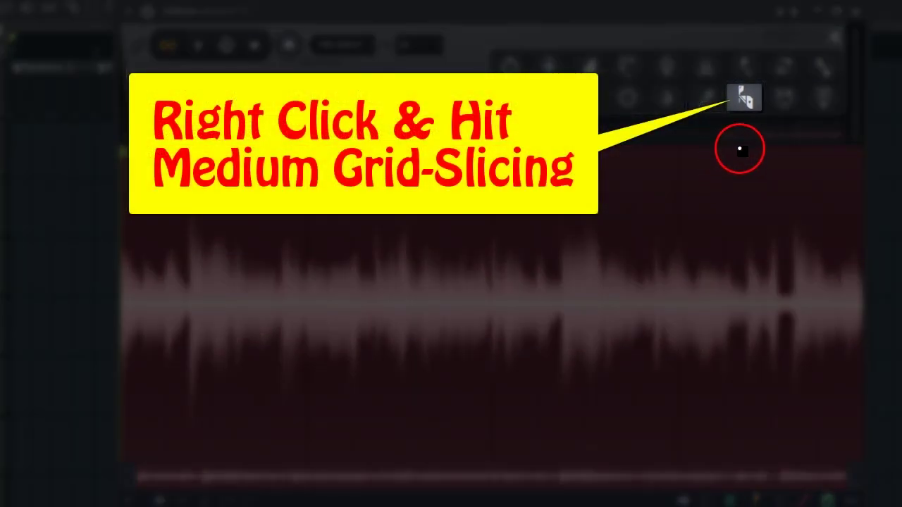
right_click(747, 97)
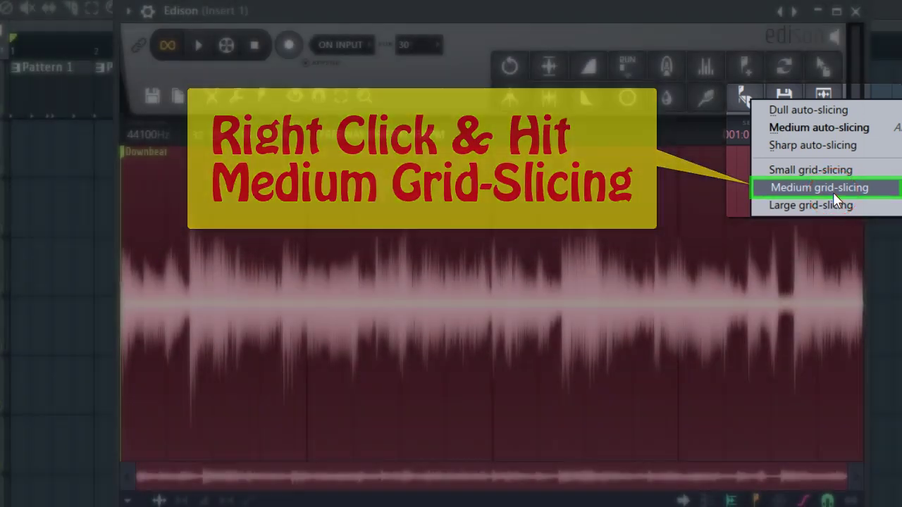
left_click(833, 193)
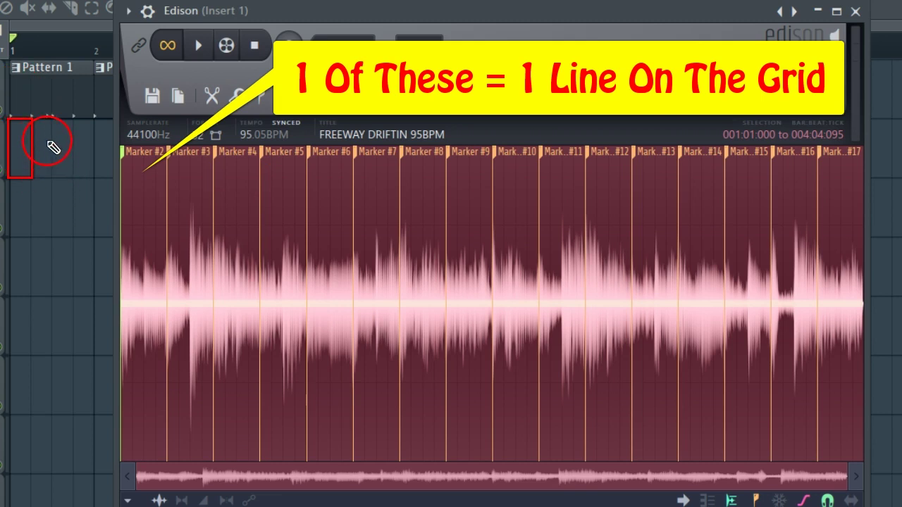
Audition the first few slices one after another in looped playback, then stop and switch looping off.
scroll(264, 300, "up", 3)
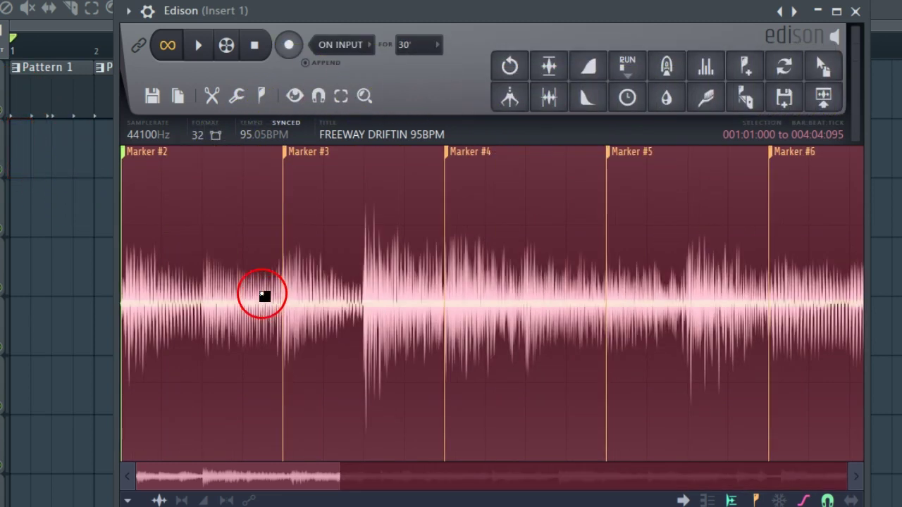
double_click(268, 291)
key("space")
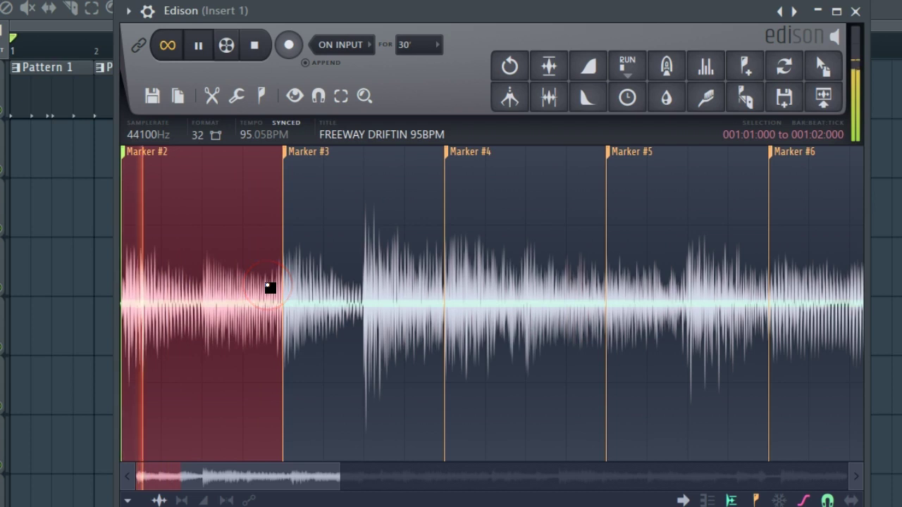
key("Right")
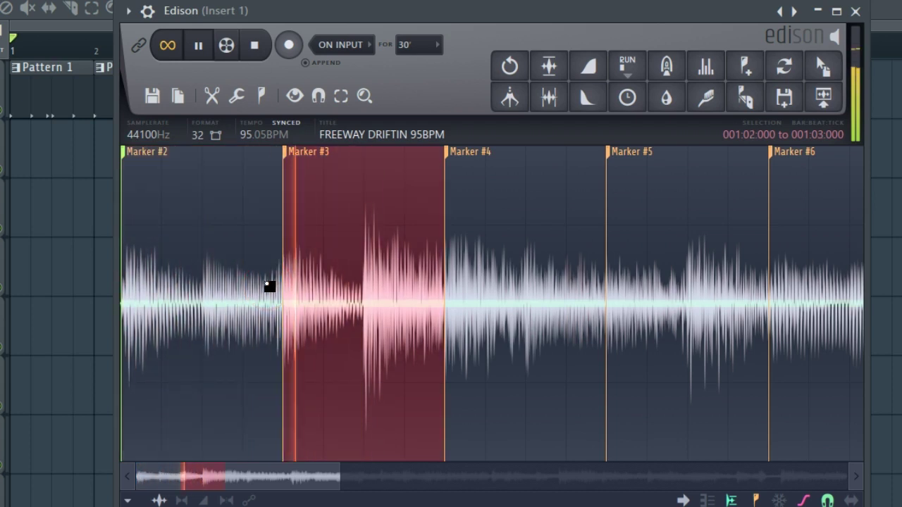
key("Right")
key("Right")
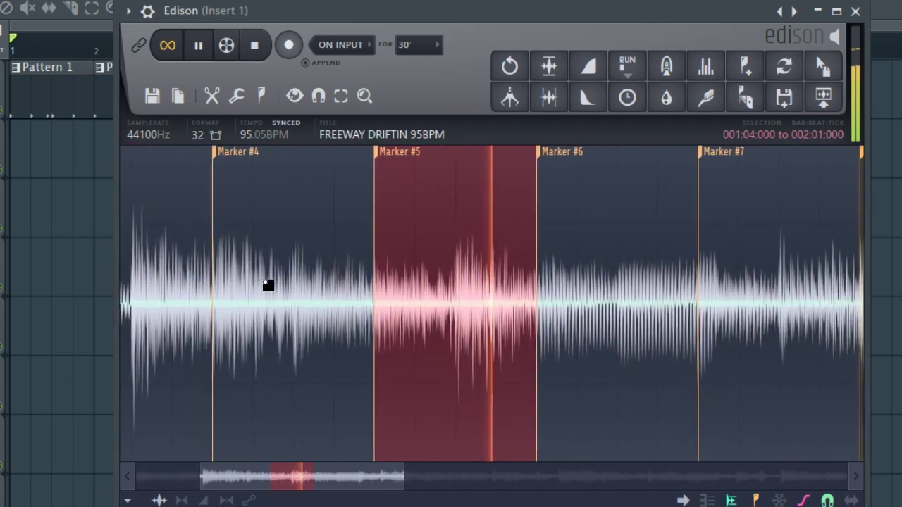
key("Left")
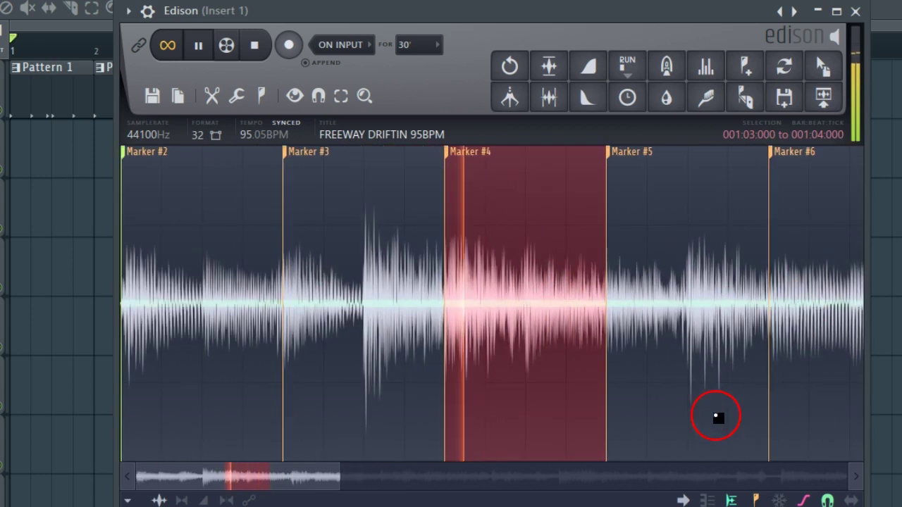
left_click(167, 46)
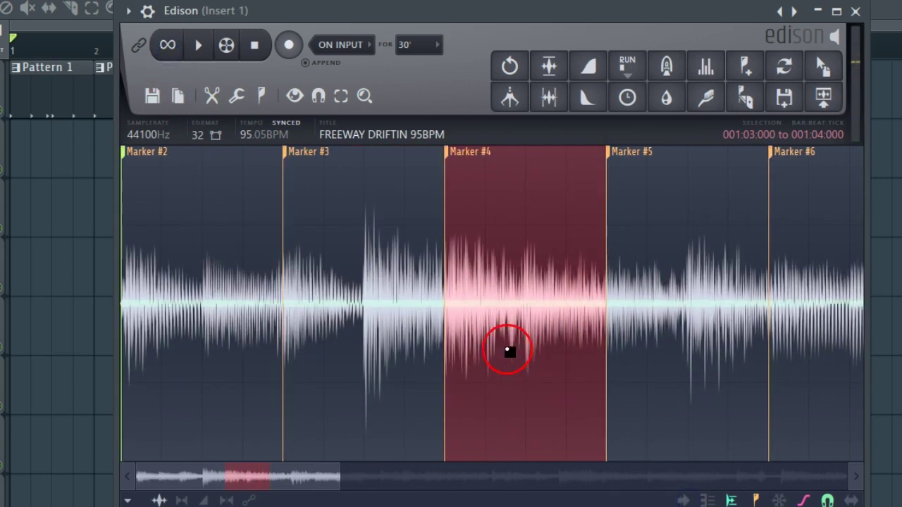
Turn off snapping in Edison so the slice markers near the start of the sample can be moved freely.
scroll(508, 354, "down", 3)
scroll(328, 308, "down", 2)
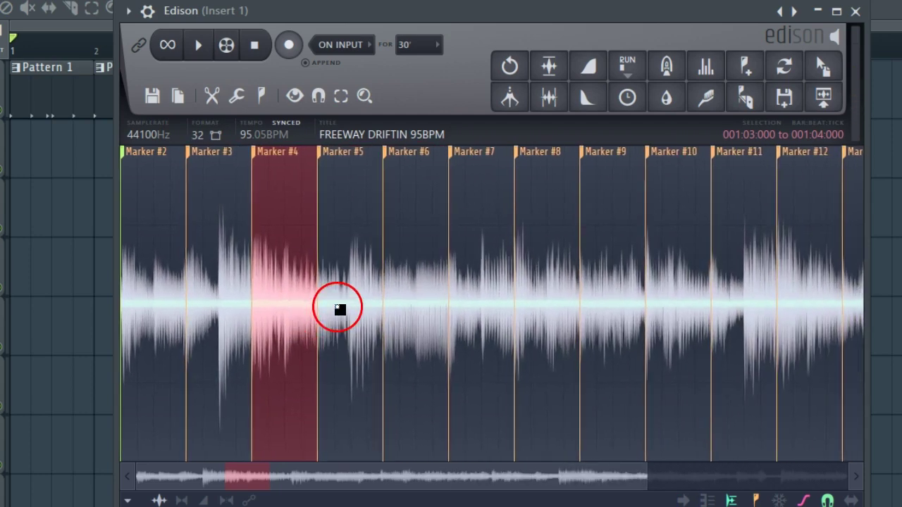
scroll(155, 326, "up", 5)
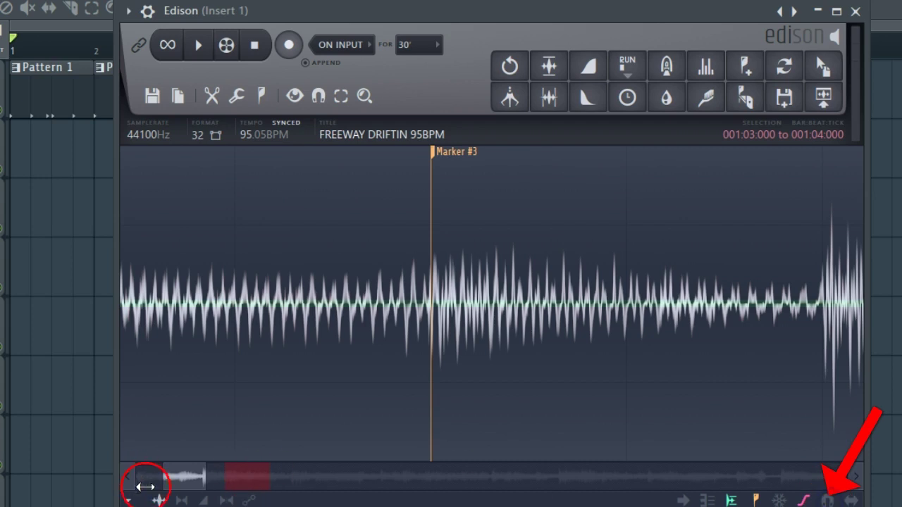
Move Marker #2 off the Downbeat marker at the start of the sample and delete Marker #2.
mouse_move(190, 483)
left_mouse_down()
mouse_move(110, 462)
mouse_move(127, 475)
mouse_move(124, 437)
left_mouse_up()
scroll(172, 227, "up", 4)
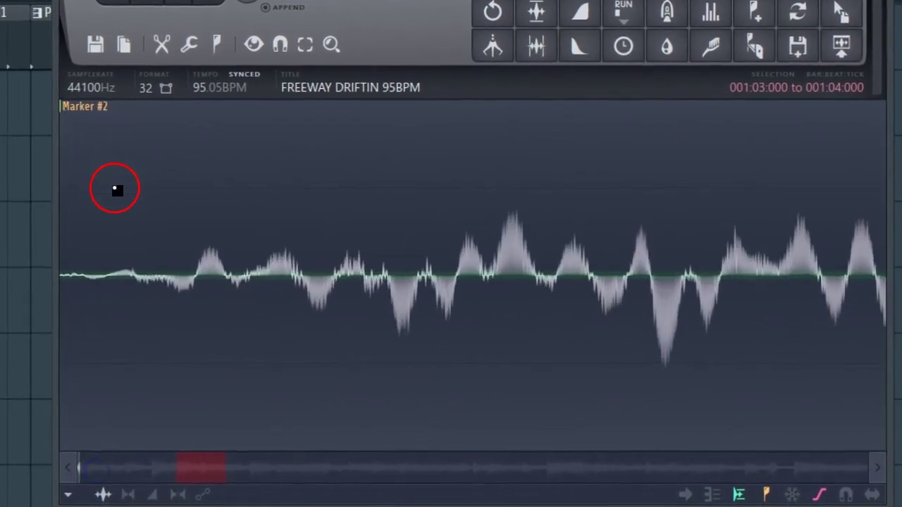
left_click(64, 473)
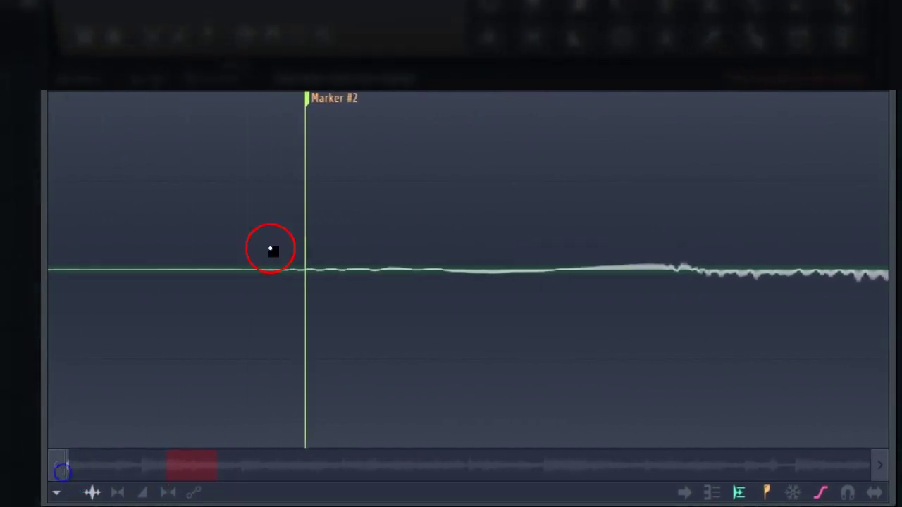
scroll(308, 210, "up", 3)
left_click_drag(449, 100, 536, 111)
right_click(515, 93)
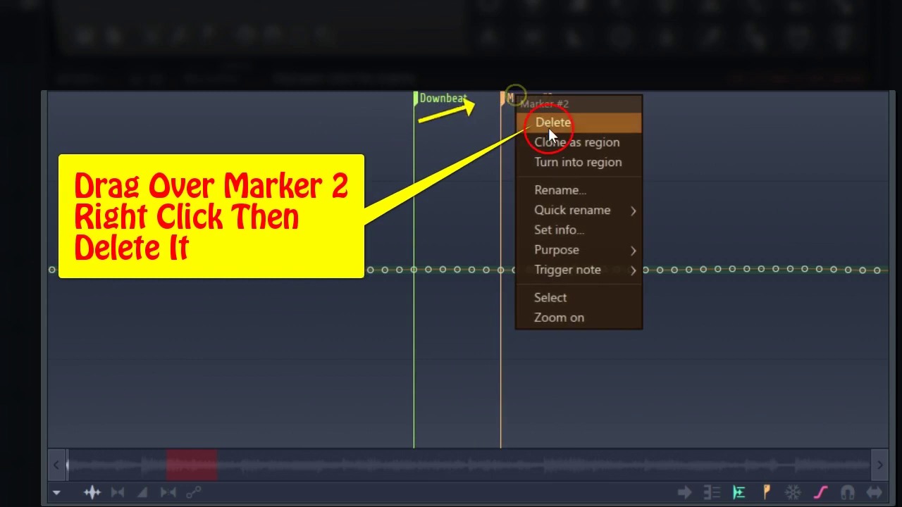
left_click(526, 208)
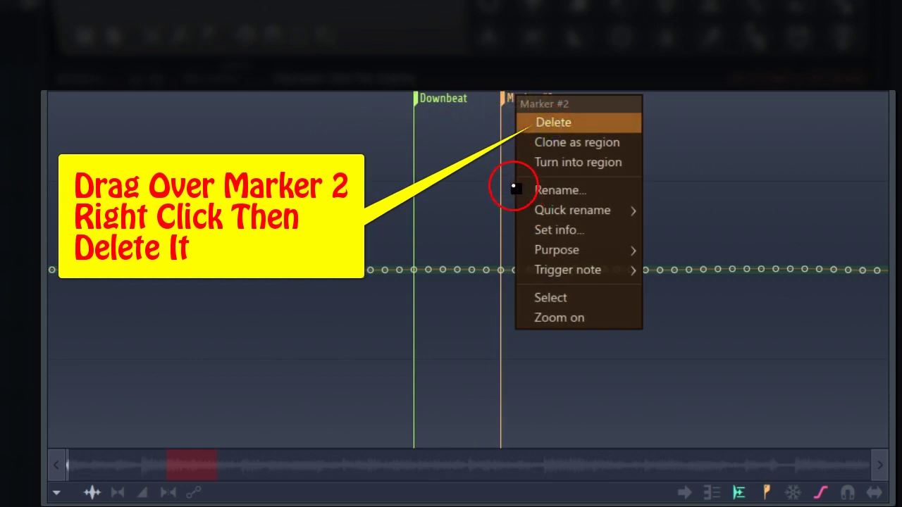
scroll(381, 228, "down", 10)
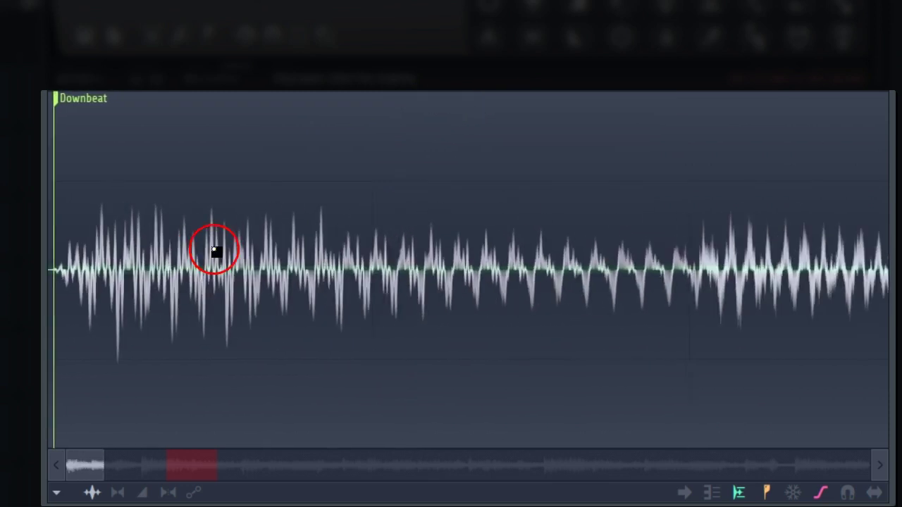
Turn grid snapping back on in Edison and inspect the waveform around Marker #2.
scroll(129, 226, "up", 1)
scroll(129, 227, "up", 5)
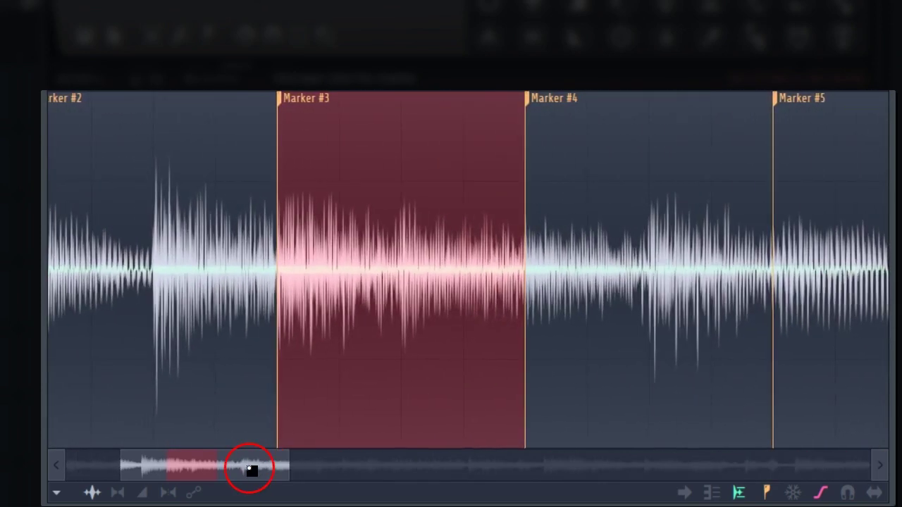
left_click_drag(250, 472, 168, 444)
scroll(225, 342, "up", 3)
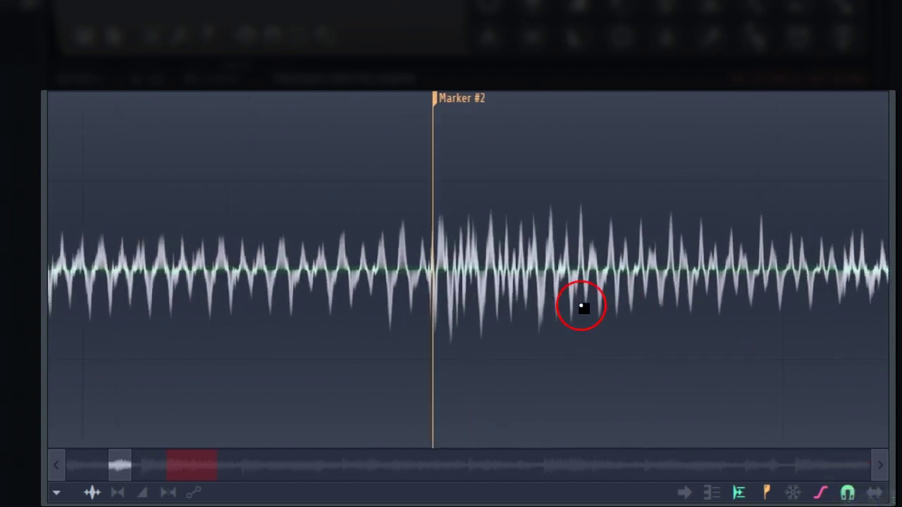
Check how the remaining slice markers, from Marker #3 to Marker #16, sit against the hits in the waveform.
scroll(550, 226, "down", 3)
scroll(521, 134, "up", 4)
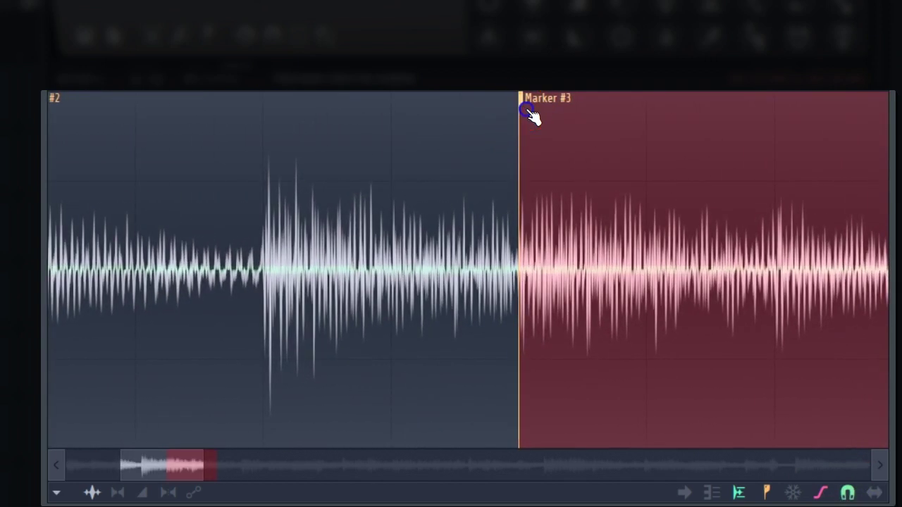
scroll(533, 115, "down", 4)
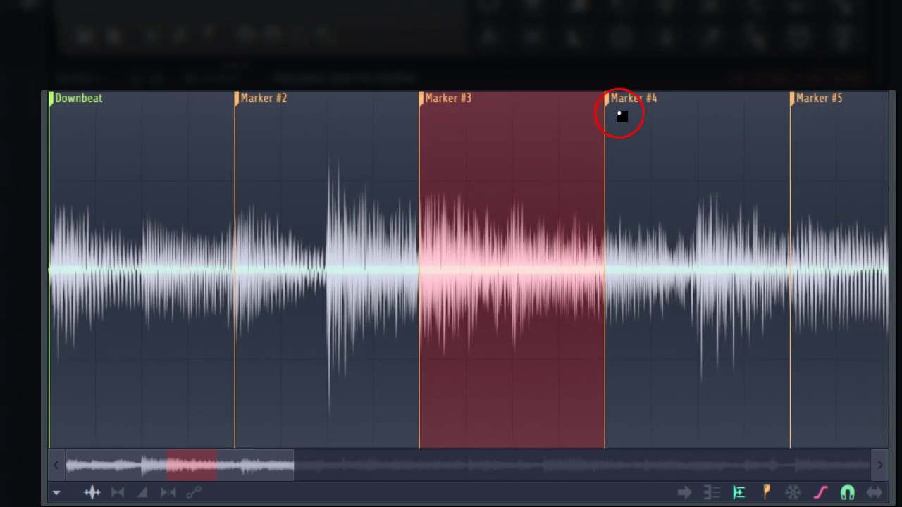
scroll(792, 125, "up", 3)
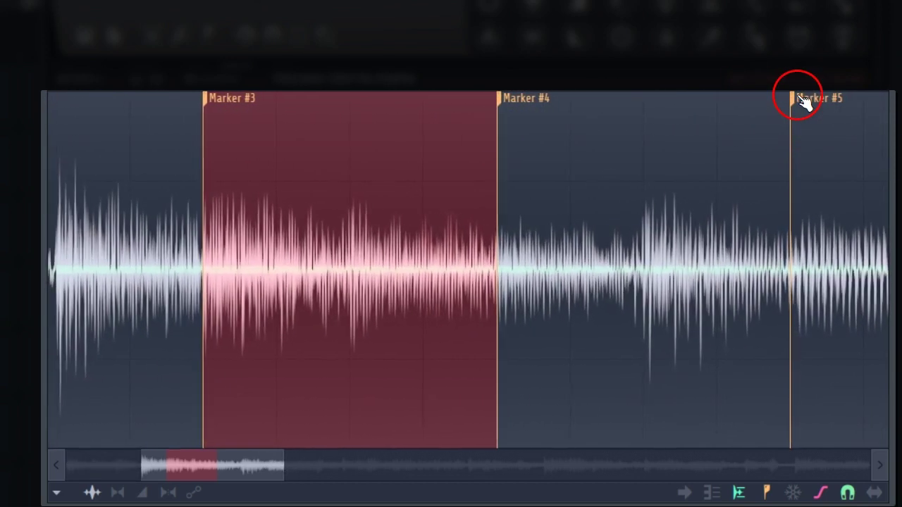
scroll(811, 120, "down", 2)
scroll(813, 125, "down", 2)
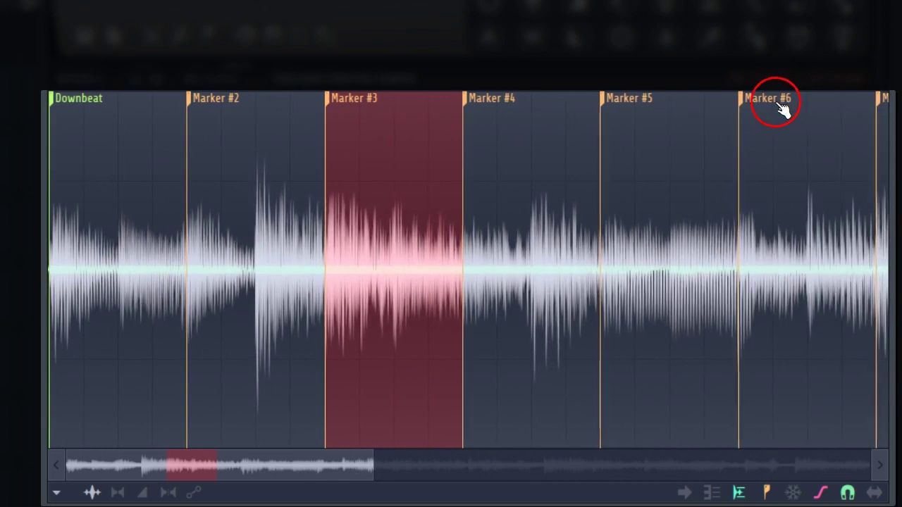
scroll(816, 122, "down", 2)
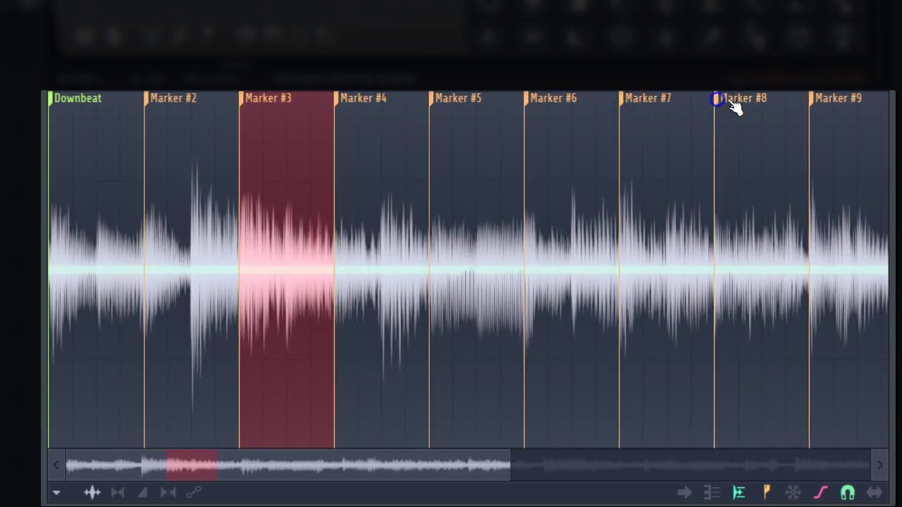
scroll(810, 131, "down", 3)
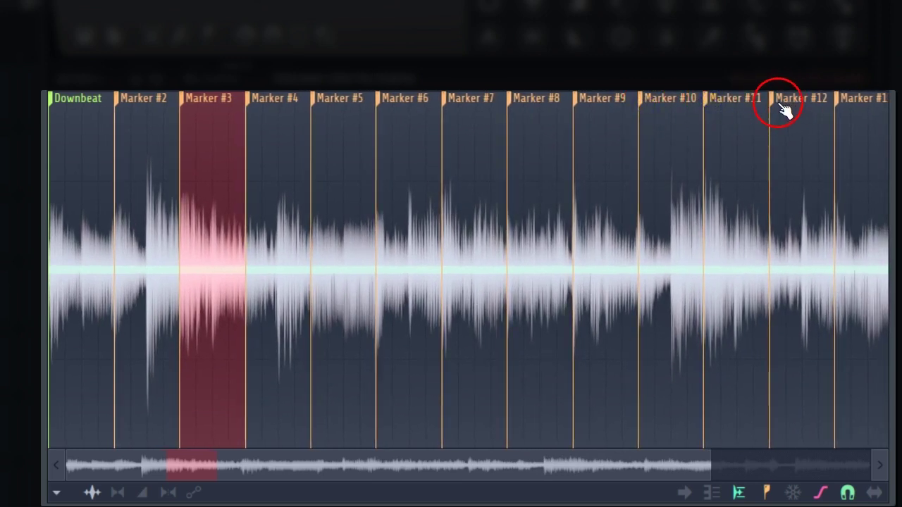
scroll(816, 219, "down", 1)
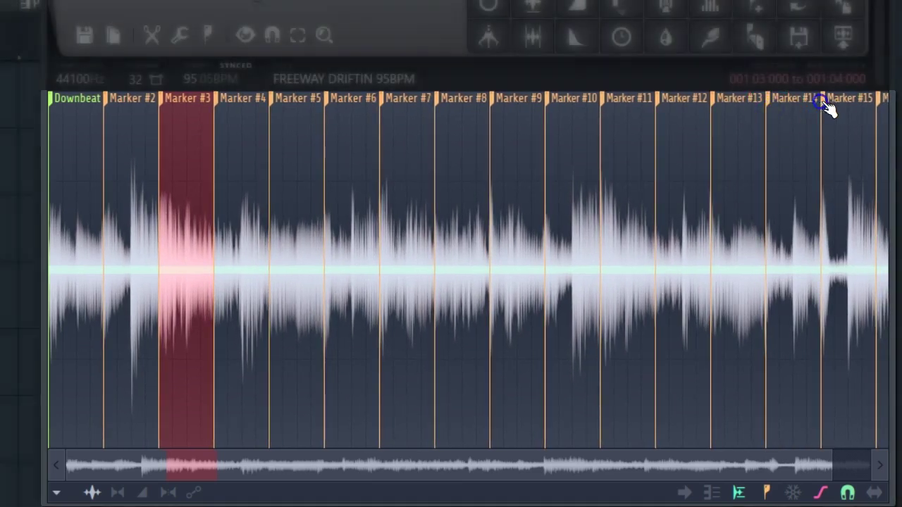
scroll(821, 113, "down", 1)
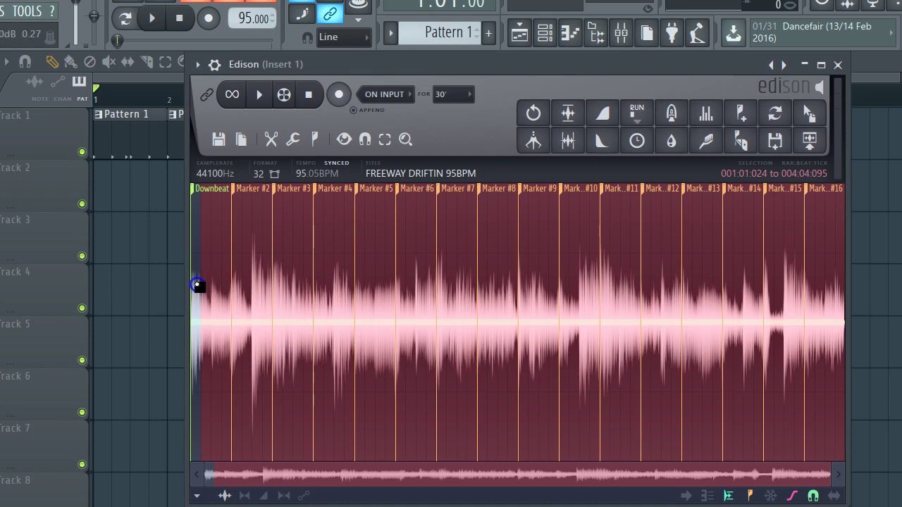
Extend the selection in Edison so it covers the whole sample from the Downbeat marker to the end.
scroll(210, 297, "up", 4)
mouse_move(289, 475)
left_mouse_down()
mouse_move(228, 453)
mouse_move(218, 365)
left_mouse_up()
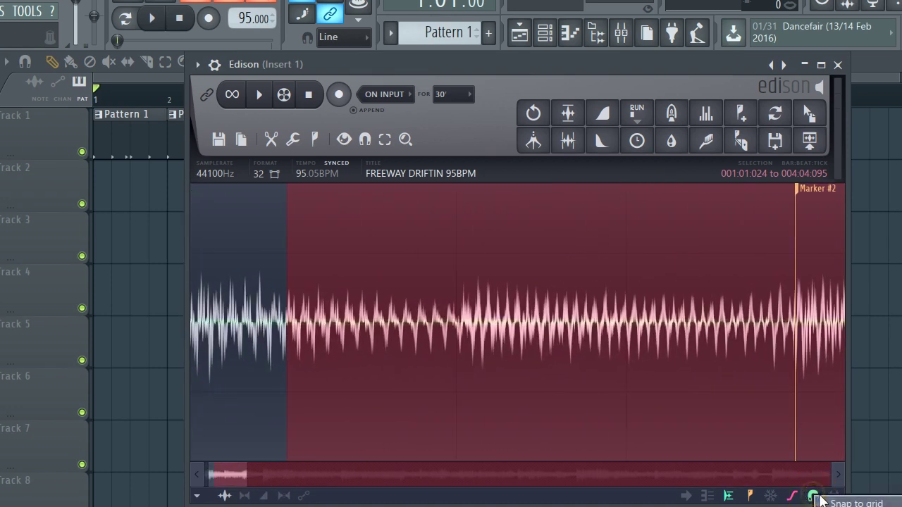
mouse_move(668, 396)
left_mouse_down()
mouse_move(475, 355)
mouse_move(236, 285)
mouse_move(251, 475)
mouse_move(204, 456)
mouse_move(209, 400)
left_mouse_up()
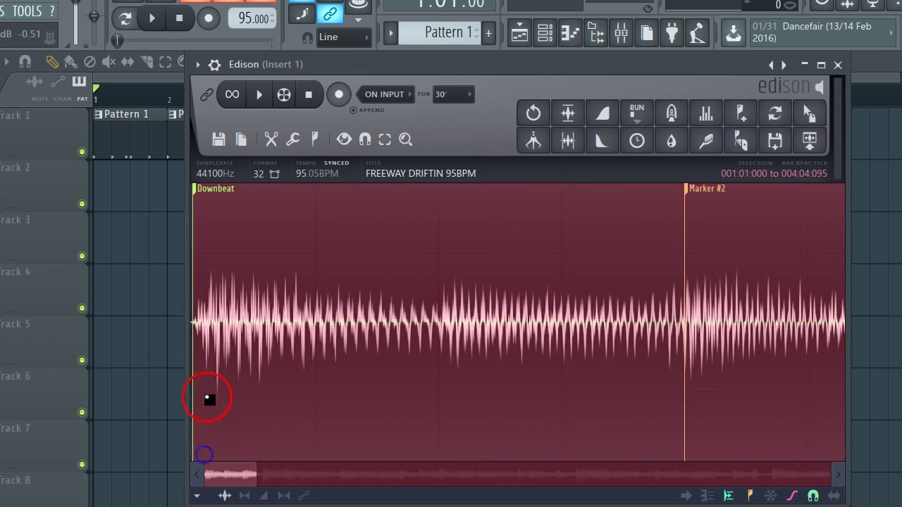
mouse_move(358, 396)
left_mouse_down()
mouse_move(383, 369)
mouse_move(610, 337)
mouse_move(838, 328)
left_mouse_up()
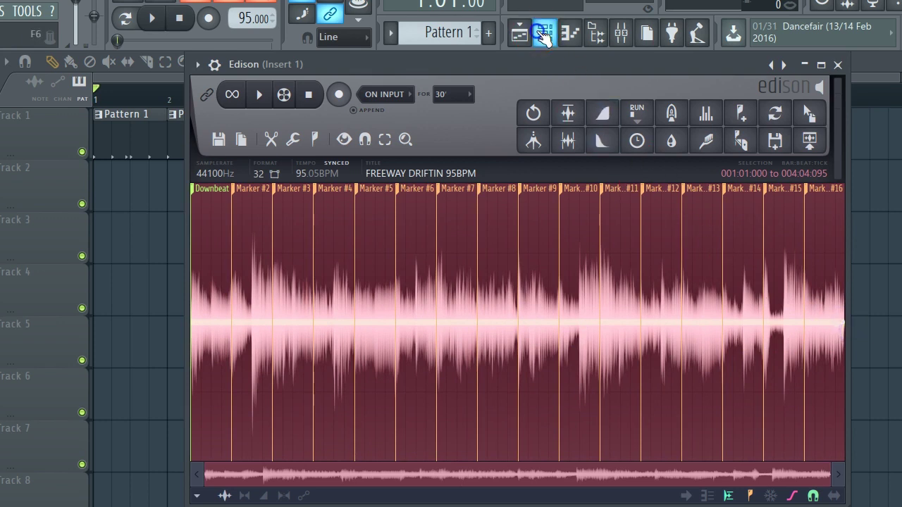
Add a Slicex channel to the channel rack and move its window aside to clear the view of Edison.
left_click(545, 33)
left_click(161, 381)
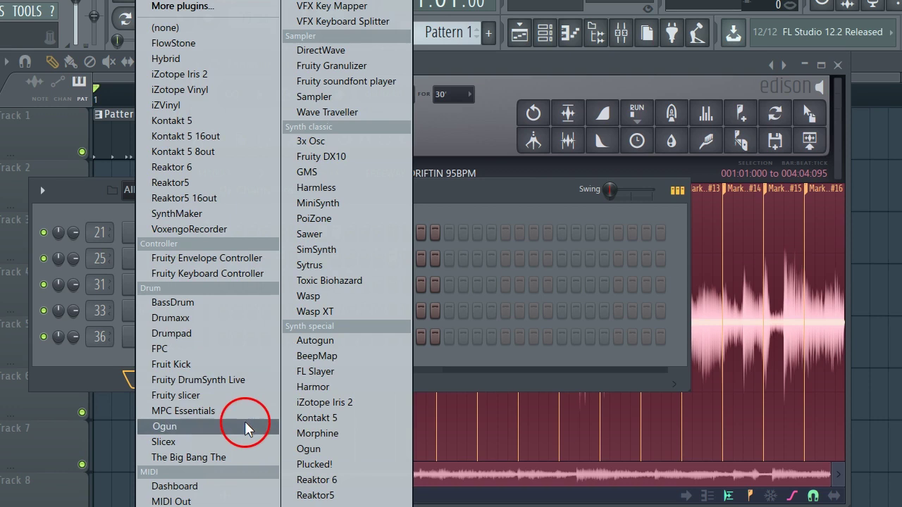
left_click(241, 442)
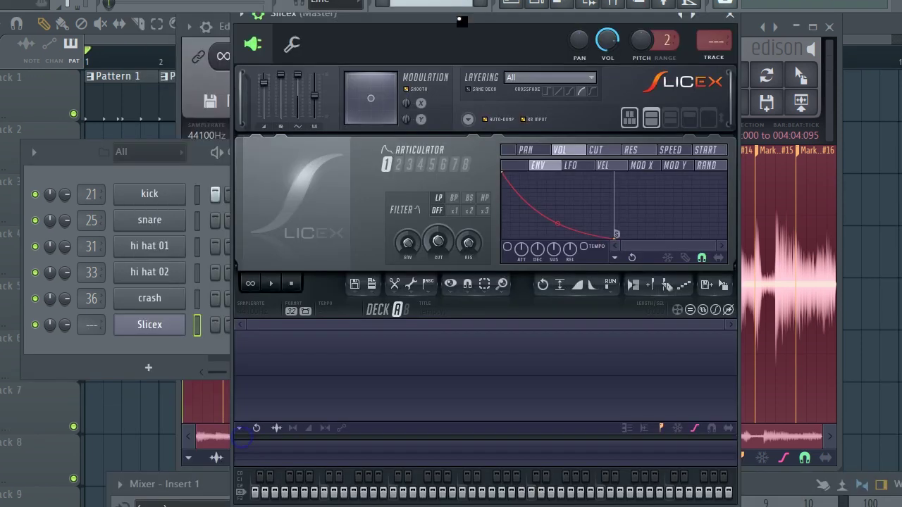
left_click_drag(433, 24, 256, 24)
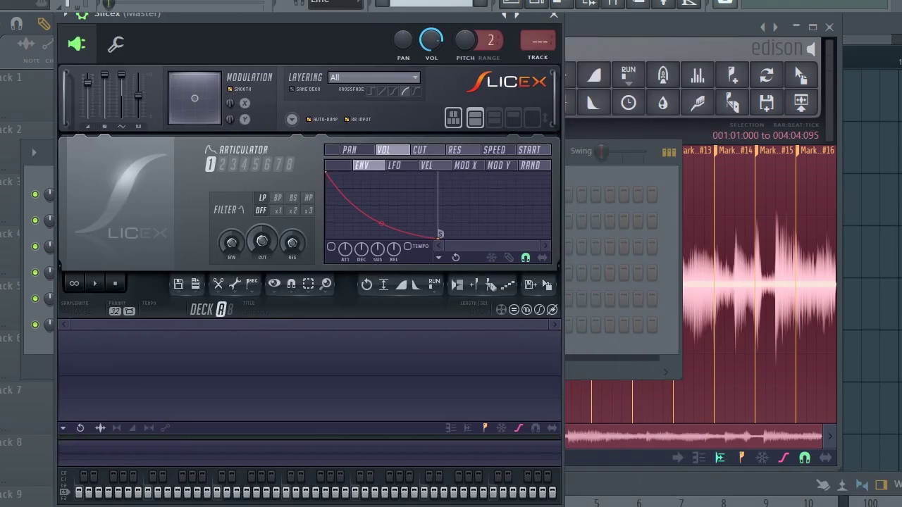
Bring Edison alongside Slicex, transfer the selected sliced sample into Slicex deck A, and close Edison.
left_click_drag(651, 30, 745, 87)
left_click(844, 124)
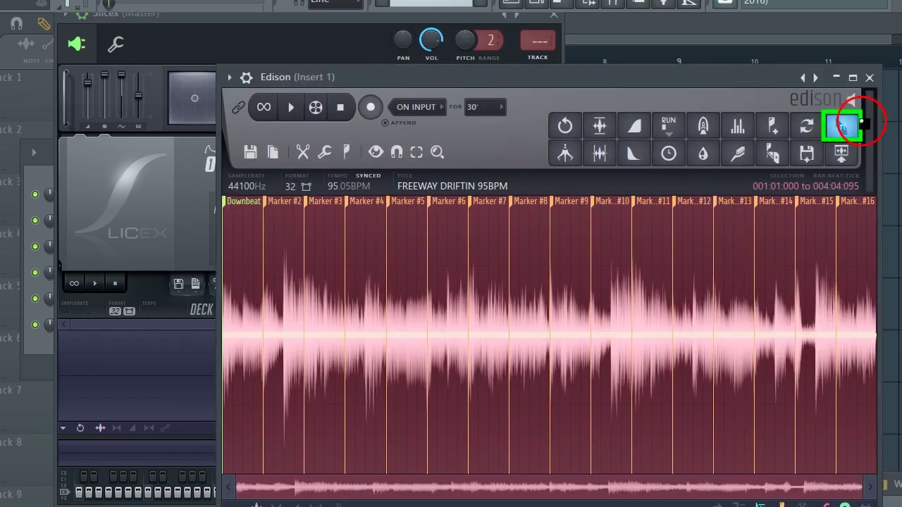
left_click_drag(850, 130, 369, 358)
left_click(792, 64)
left_click(871, 77)
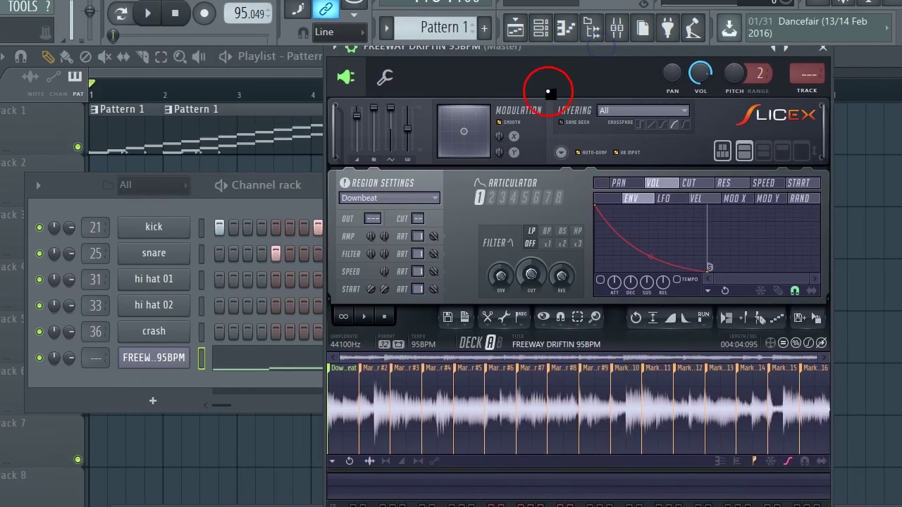
Open the FREEWAY DRIFTIN 95BPM channel's piano roll, check the slice notes against the grid and play them back, then stop.
right_click(161, 364)
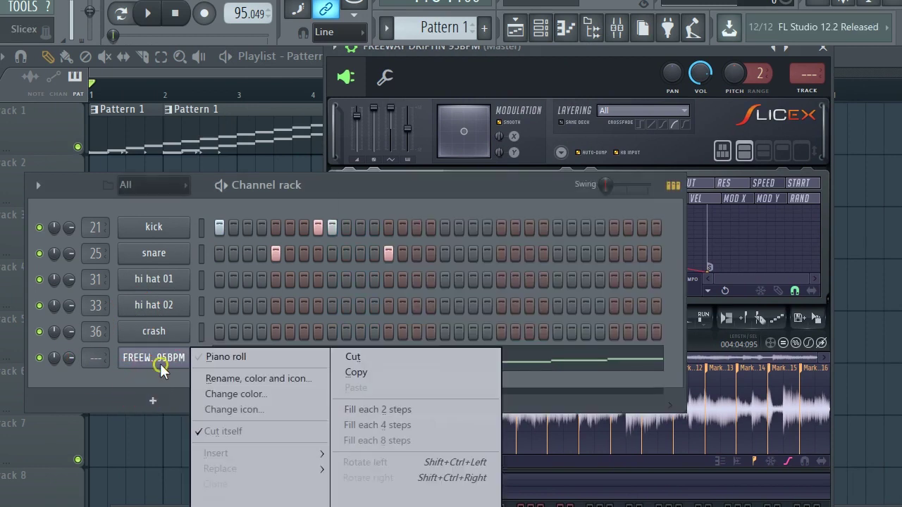
left_click(227, 358)
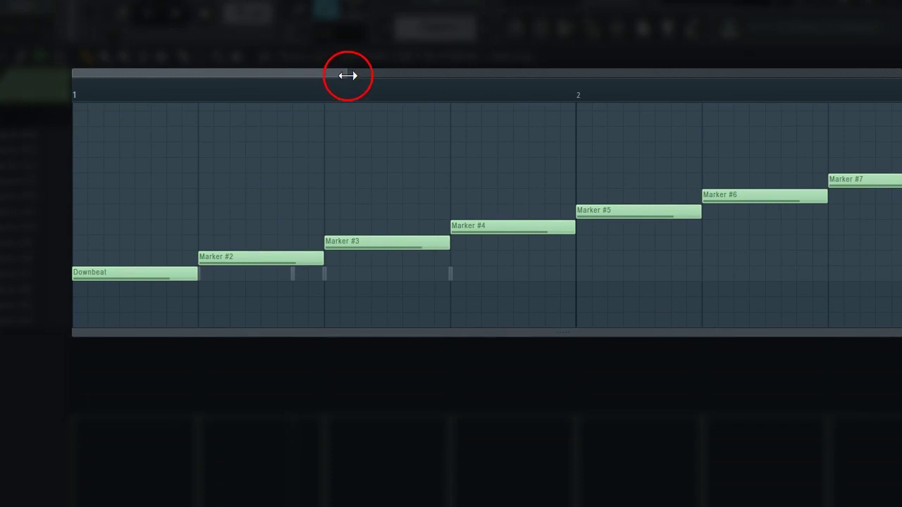
left_click_drag(346, 73, 525, 78)
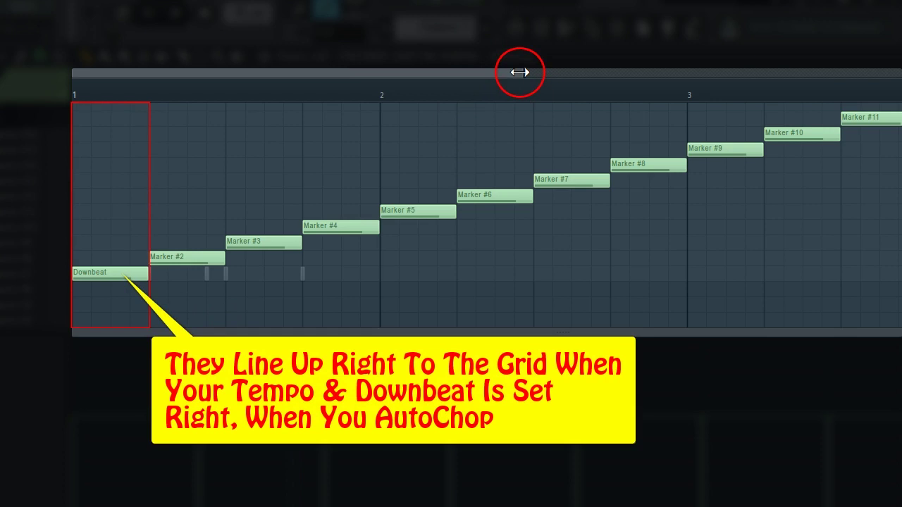
left_click_drag(518, 77, 666, 77)
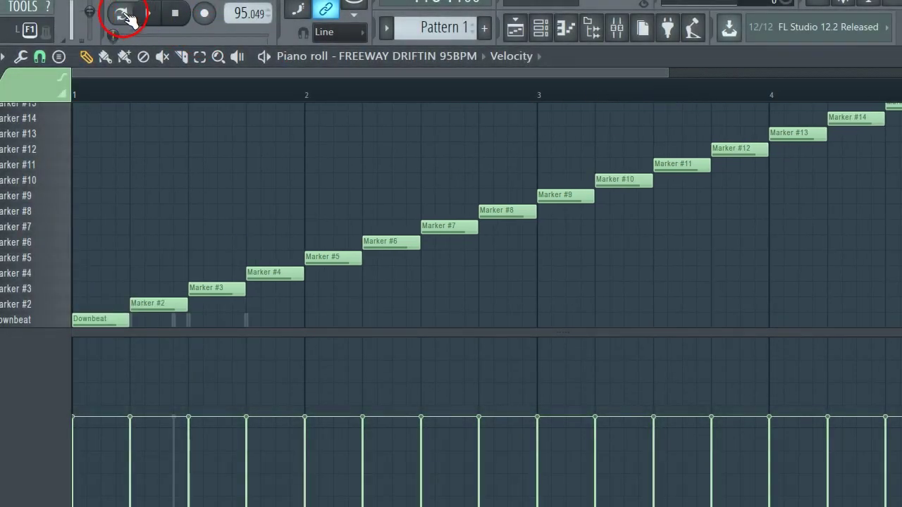
left_click(149, 13)
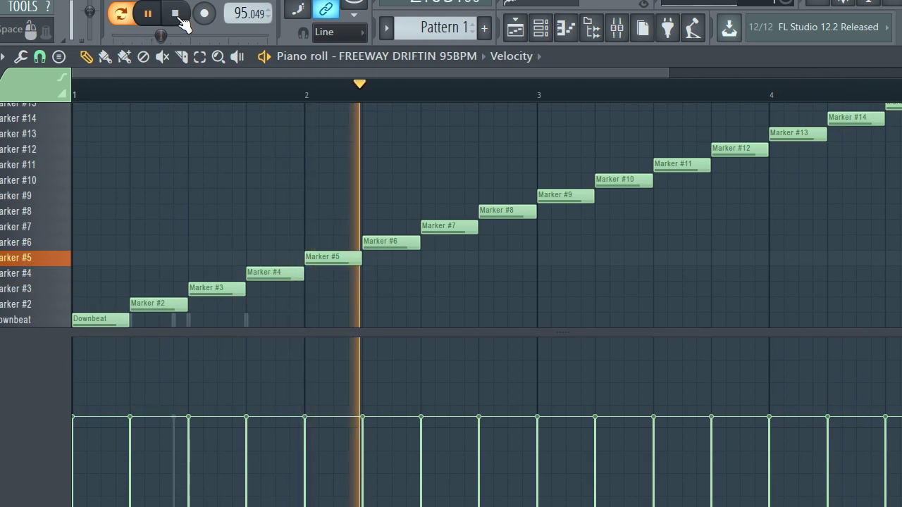
left_click(176, 14)
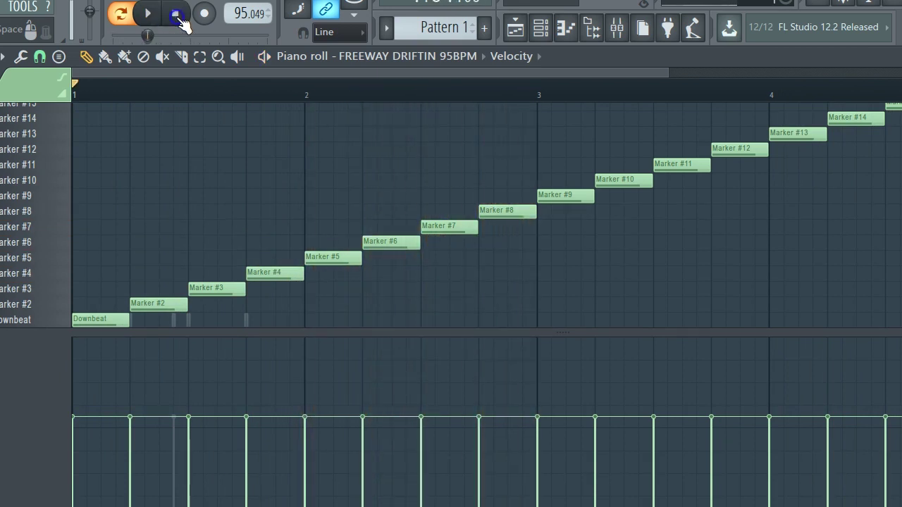
Close the piano roll, return to Slicex and audition the Downbeat and Marker #3 slices.
left_click(545, 34)
left_click(566, 34)
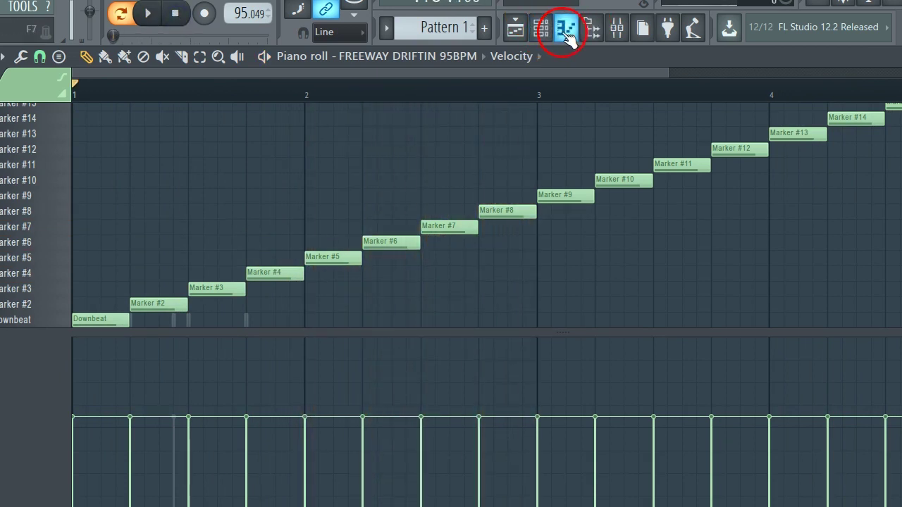
left_click(565, 34)
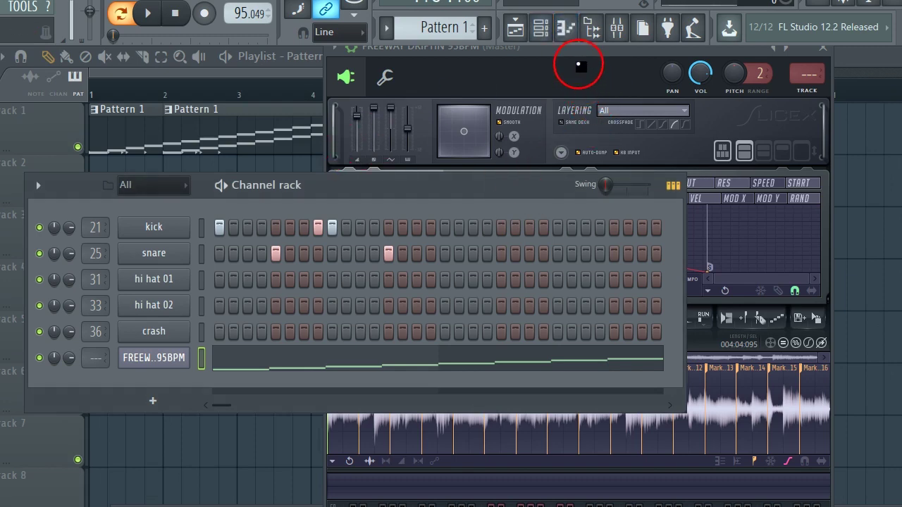
left_click(578, 66)
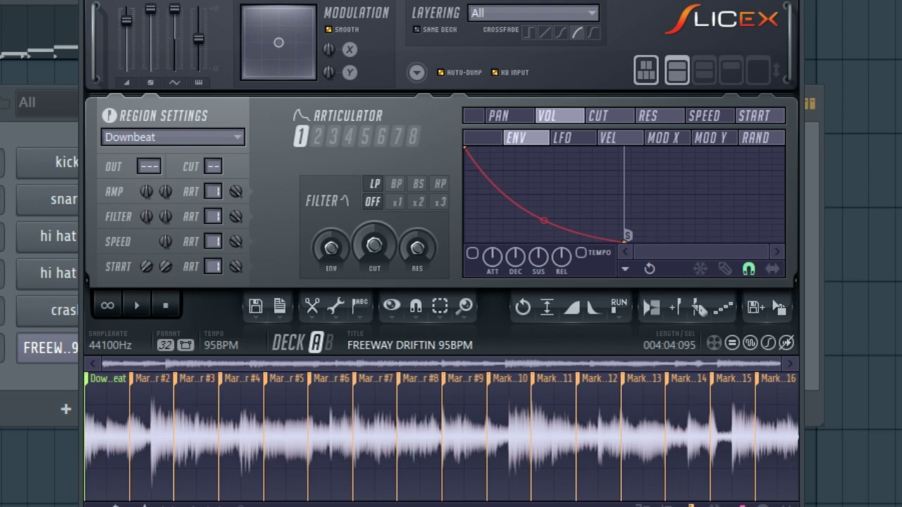
key("z")
key("z")
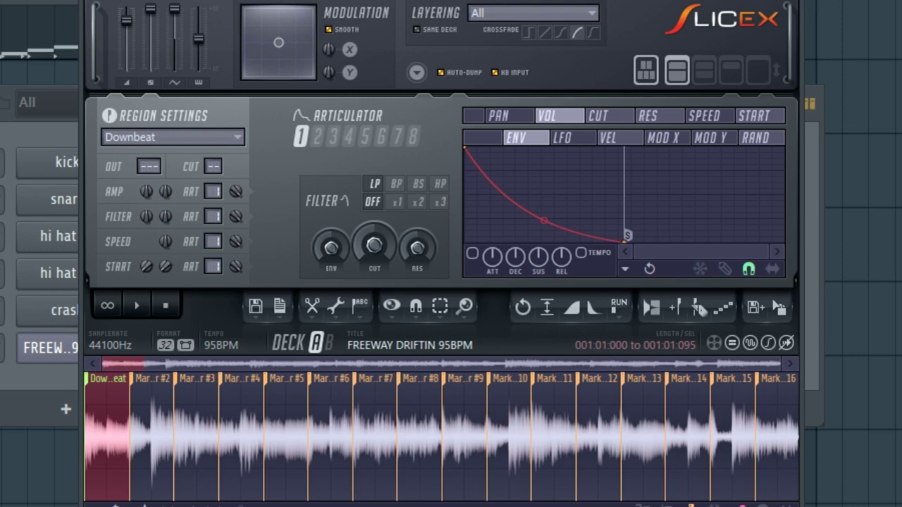
left_click(196, 437)
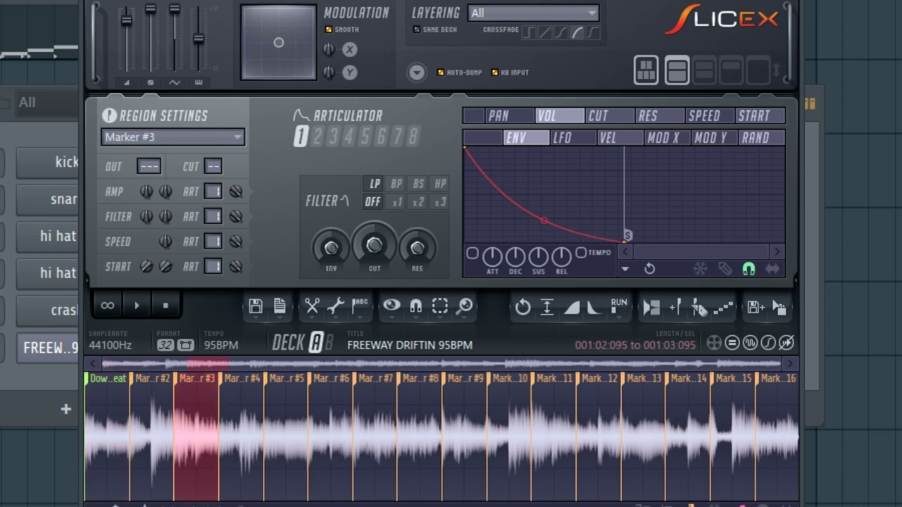
Load the envelope state file "Vol - sustaining.fnv" into Slicex's volume envelope and turn off Auto-Dump.
left_click(521, 155)
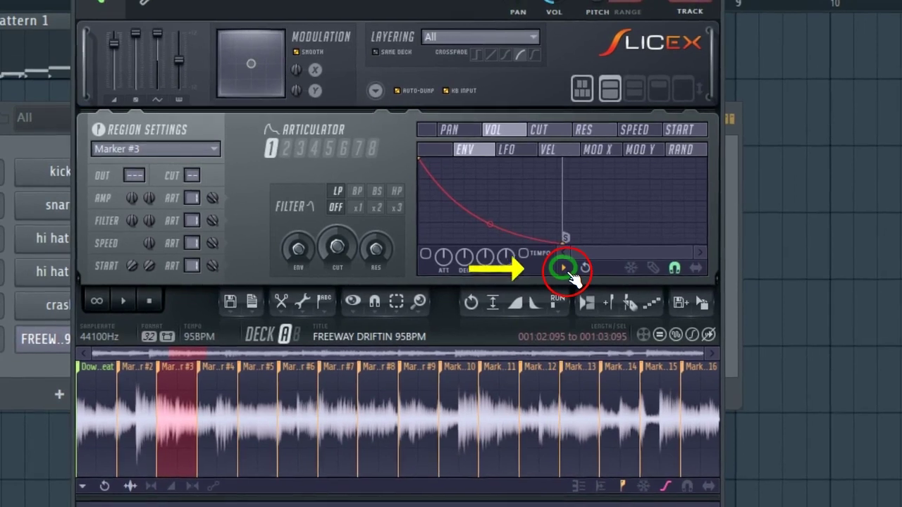
left_click(565, 270)
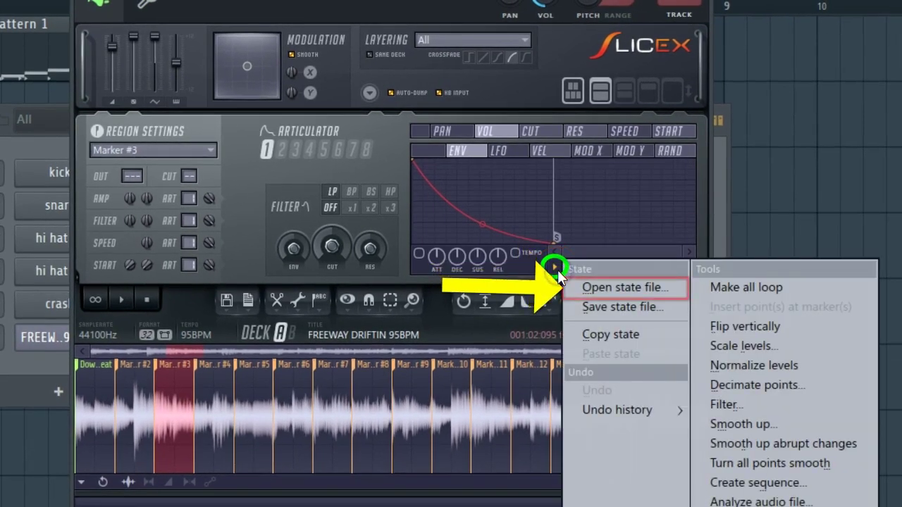
left_click(616, 292)
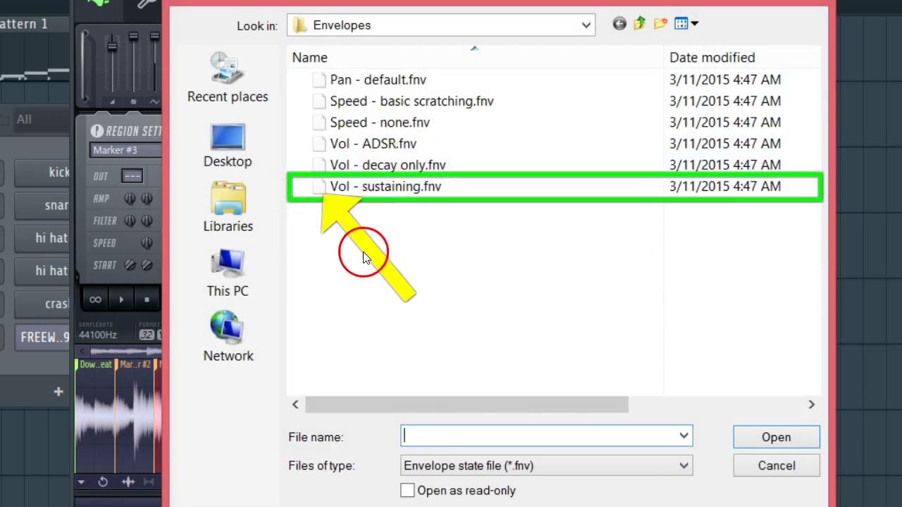
left_click(371, 188)
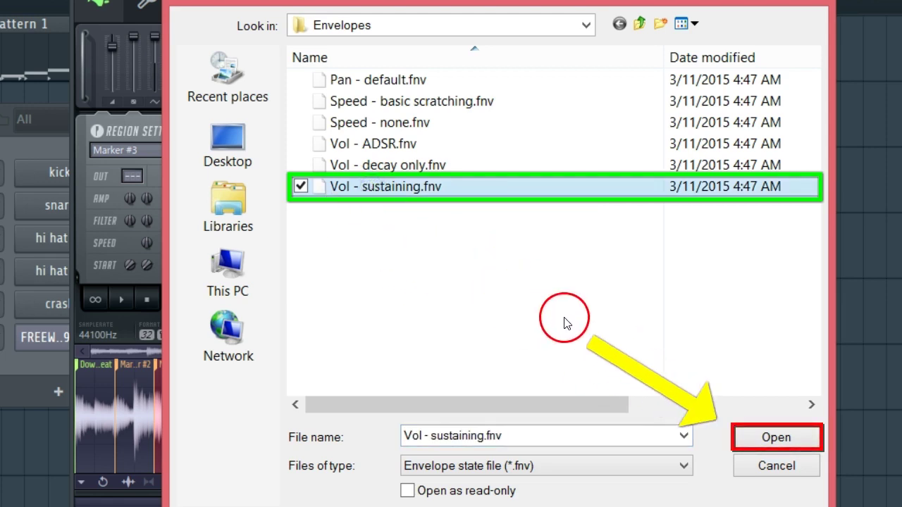
left_click(763, 439)
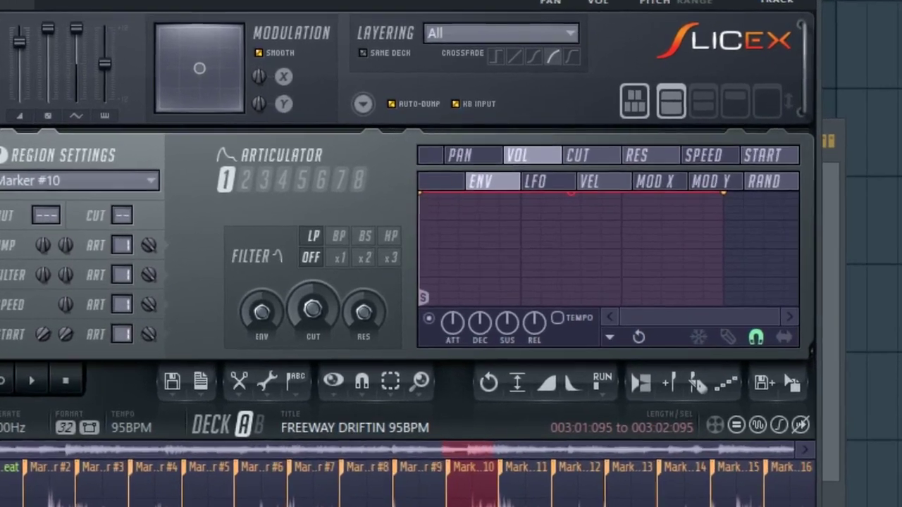
left_click(313, 77)
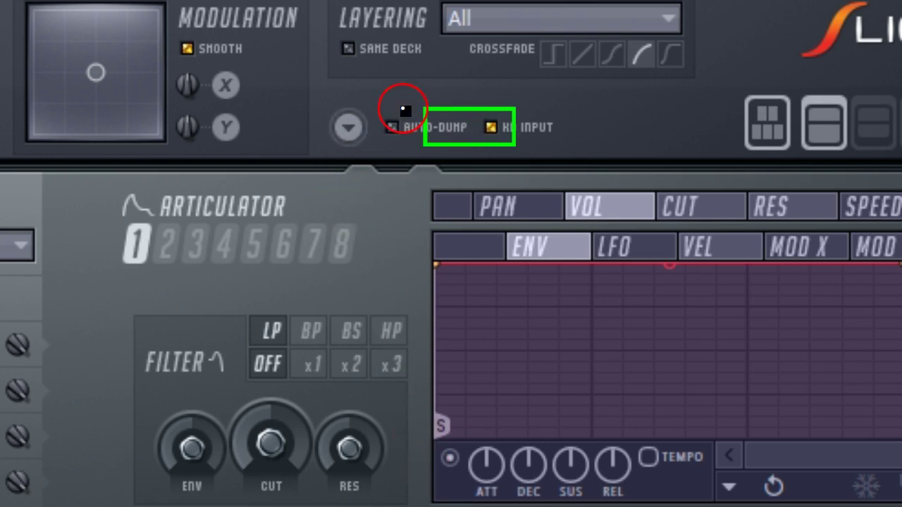
Make sure KB Input is enabled and set the first slices, Downbeat through Marker #4, to cut group 1.
left_click(491, 129)
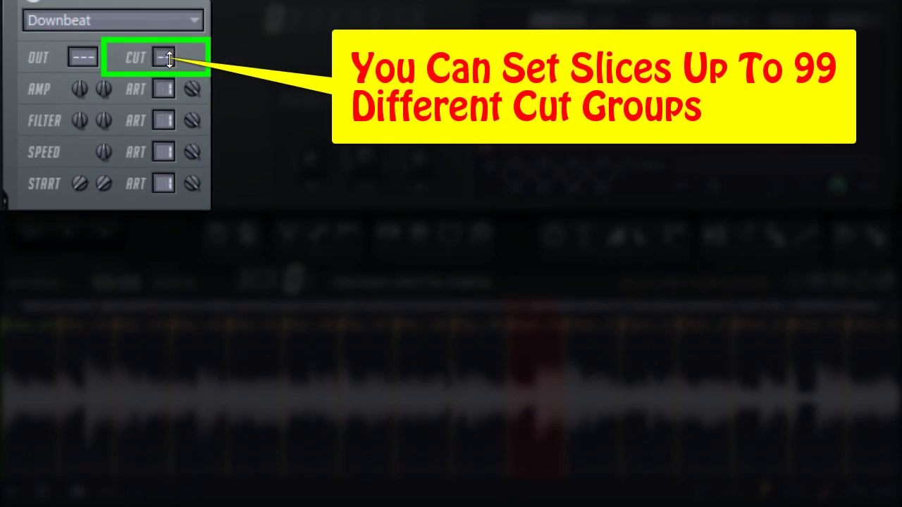
mouse_move(169, 60)
left_mouse_down()
mouse_move(172, 39)
mouse_move(169, 99)
mouse_move(160, 65)
left_mouse_up()
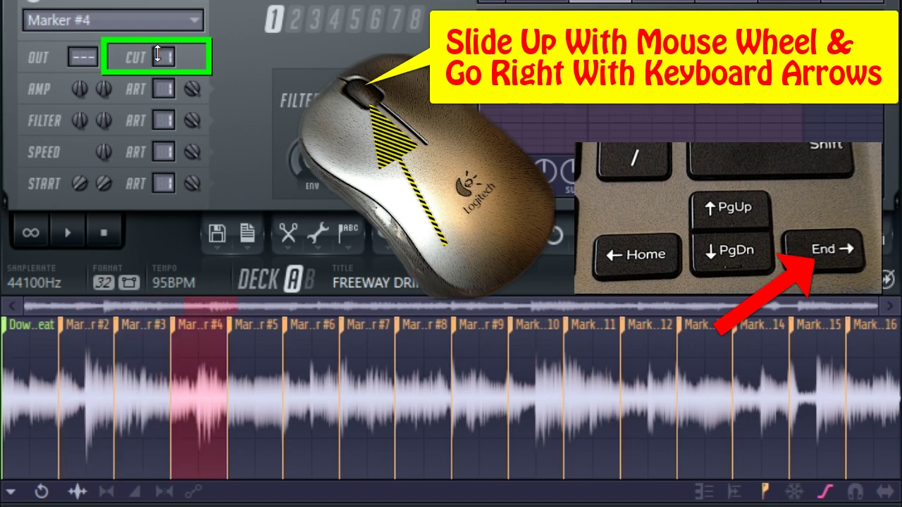
left_click(160, 51)
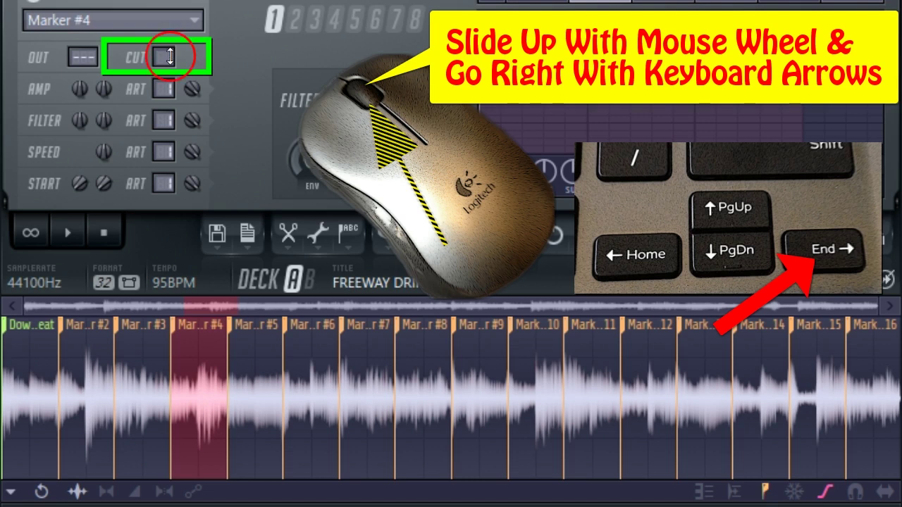
left_click(170, 58)
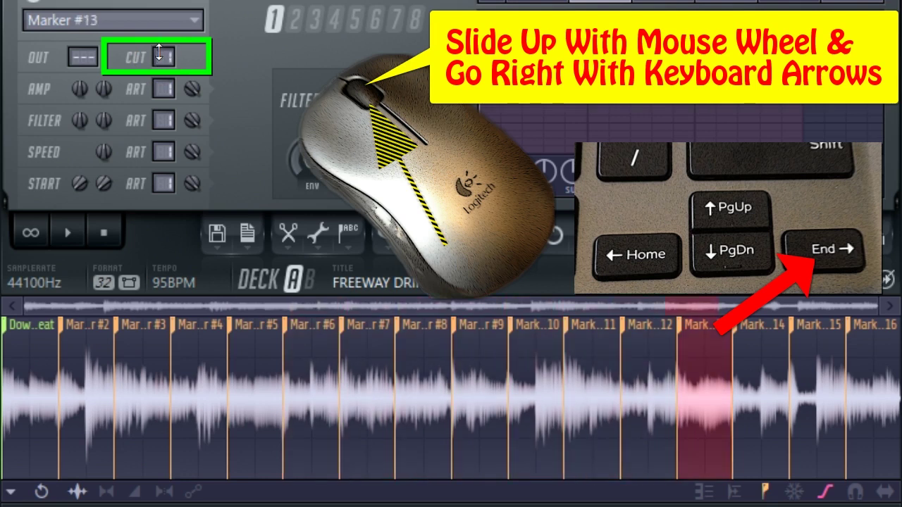
Assign the remaining slices to cut group 1 and step back through the markers to Downbeat, checking each cut value.
key("Right")
key("Right")
key("Left")
key("Left")
key("Right")
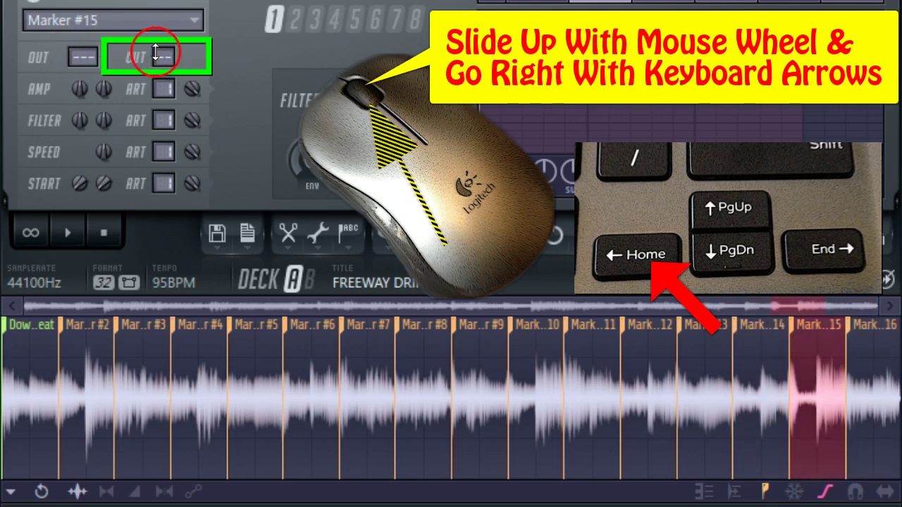
scroll(157, 55, "up", 1)
key("Left")
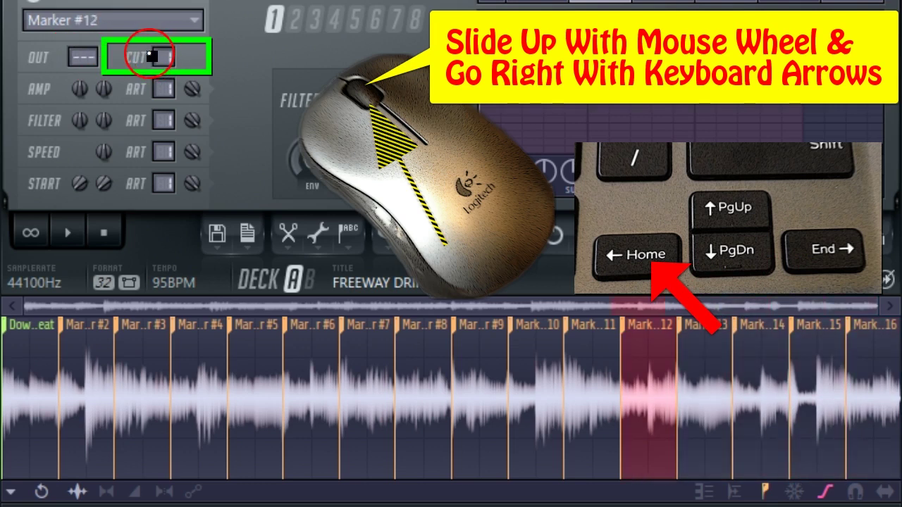
key("Left")
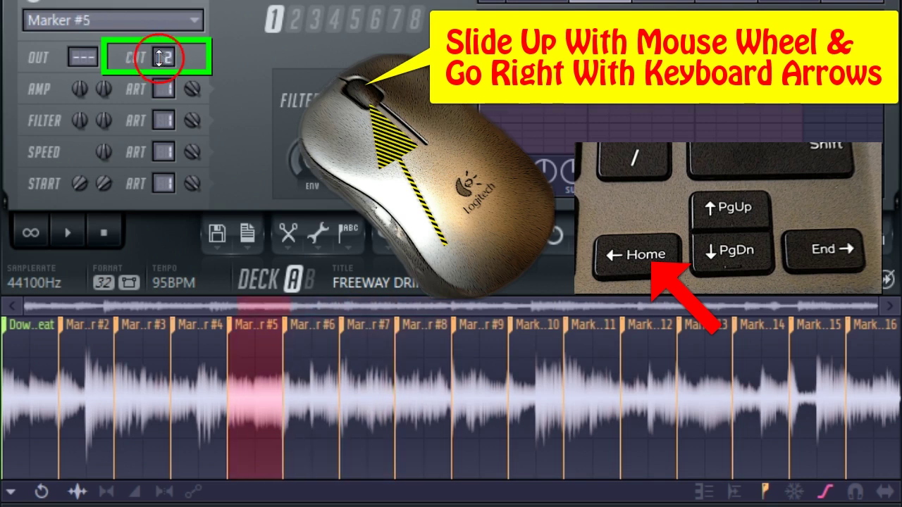
key("Left")
key("Left")
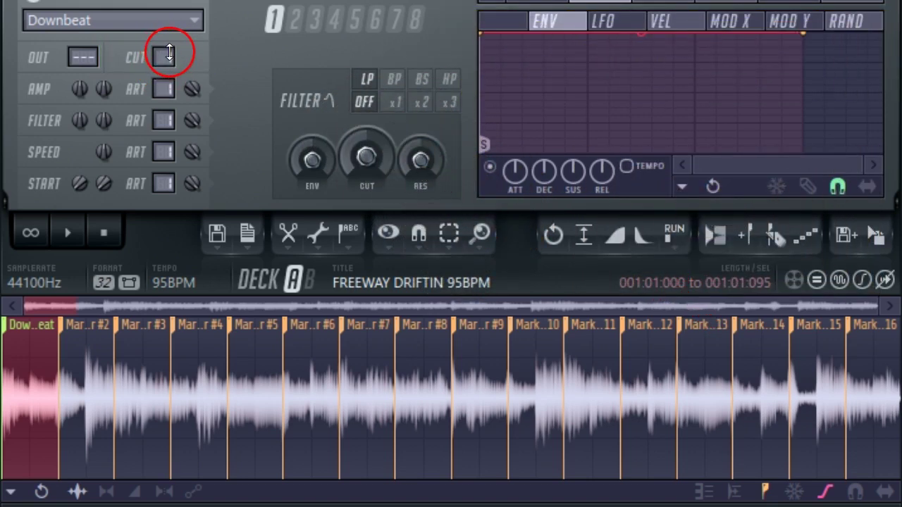
Audition the slices one after another from Downbeat to Marker #6.
key("Right")
key("Right")
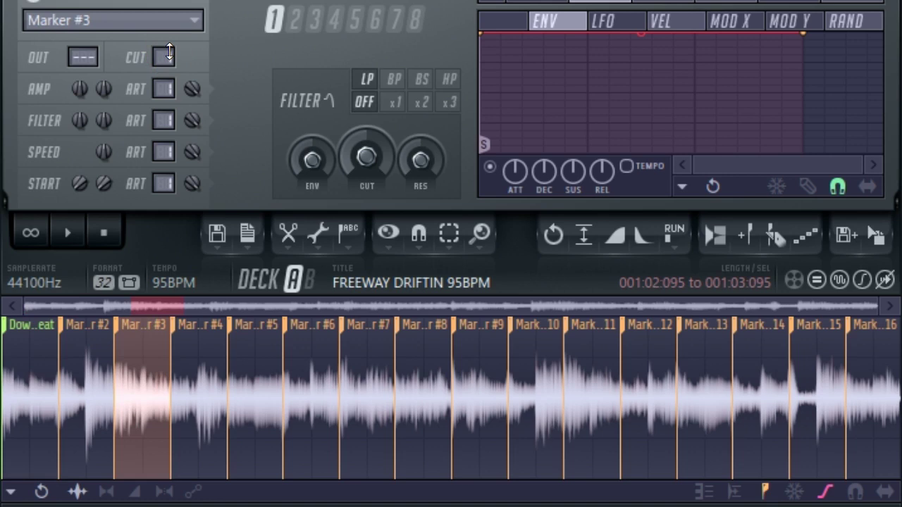
key("Right")
key("Right")
key("Right")
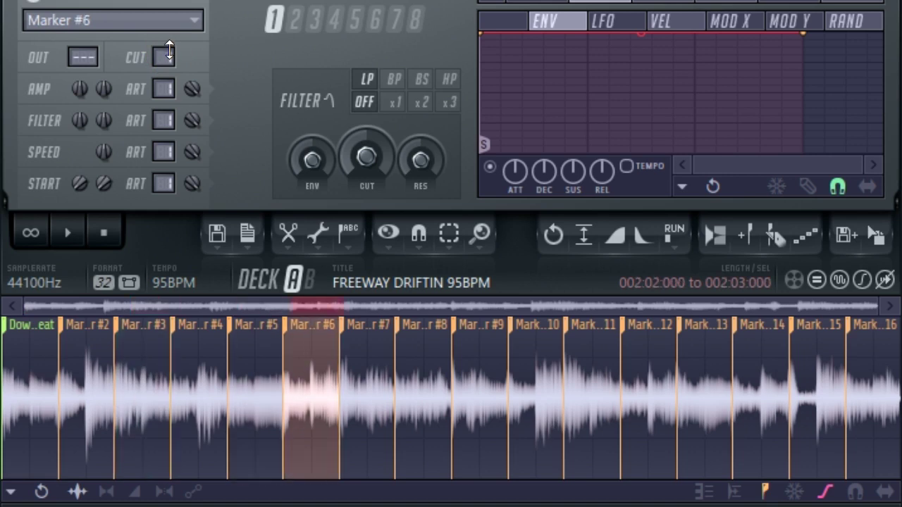
Play through the slices up to Marker #11 and beyond to check how they cut each other off.
left_click(171, 53)
key("z")
key("s")
key("Right")
key("Right")
key("Right")
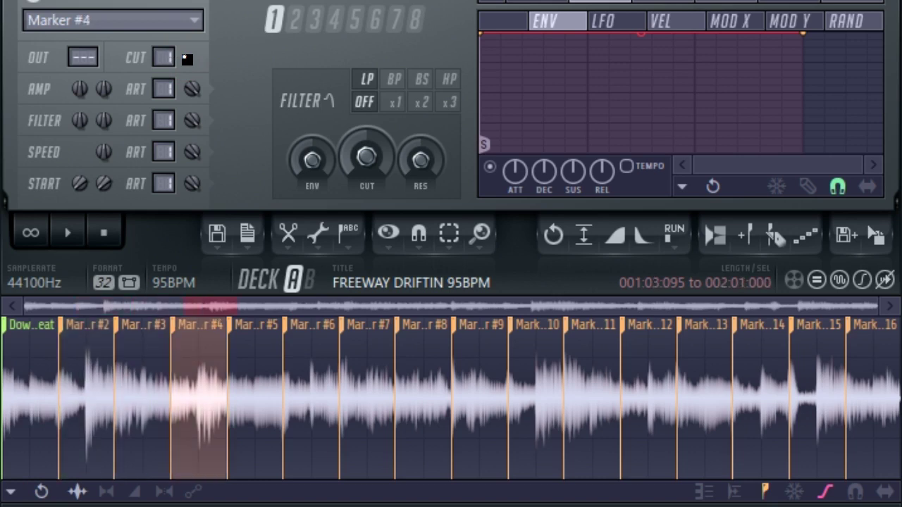
key("Right")
key("Right")
key("Right")
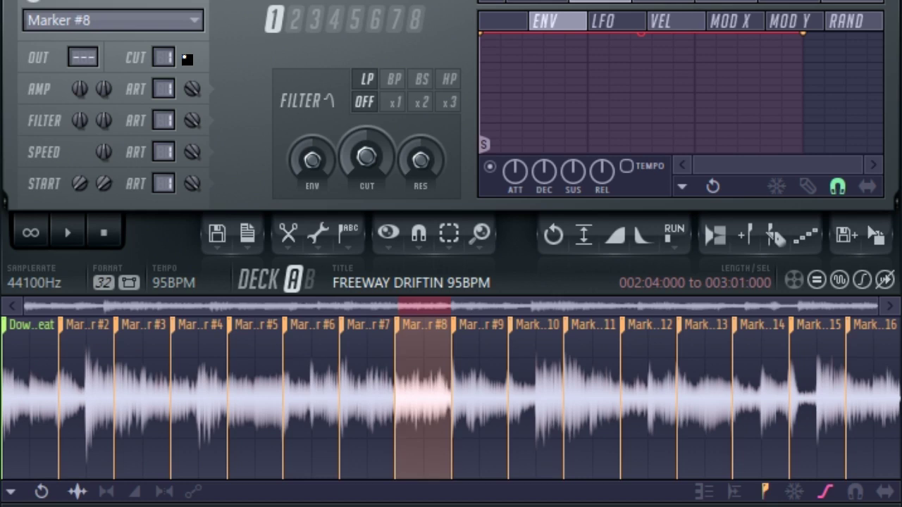
key("Right")
key("Right")
key("Right")
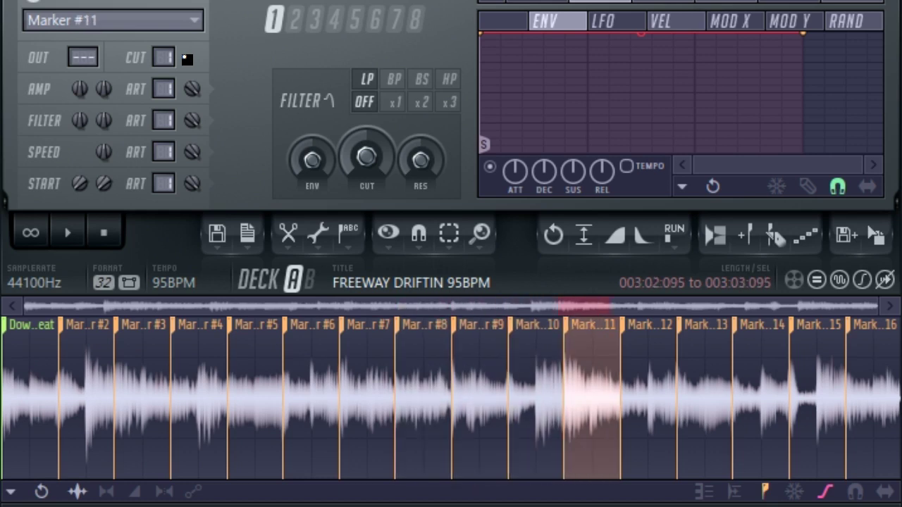
key("u")
key("r")
key("e")
key("t")
key("q")
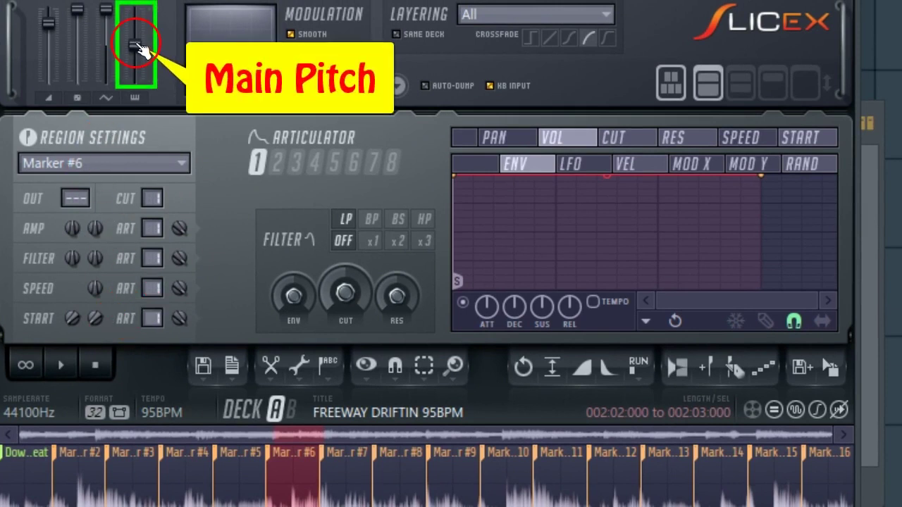
Raise Slicex's main pitch and audition the pitched slices.
mouse_move(136, 45)
left_mouse_down()
mouse_move(206, 220)
mouse_move(166, 3)
left_mouse_up()
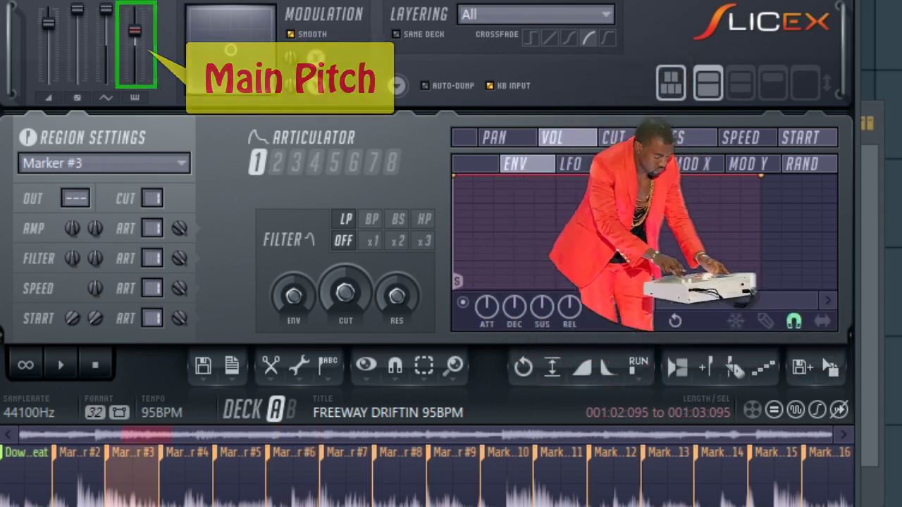
left_click(162, 302)
left_click(191, 333)
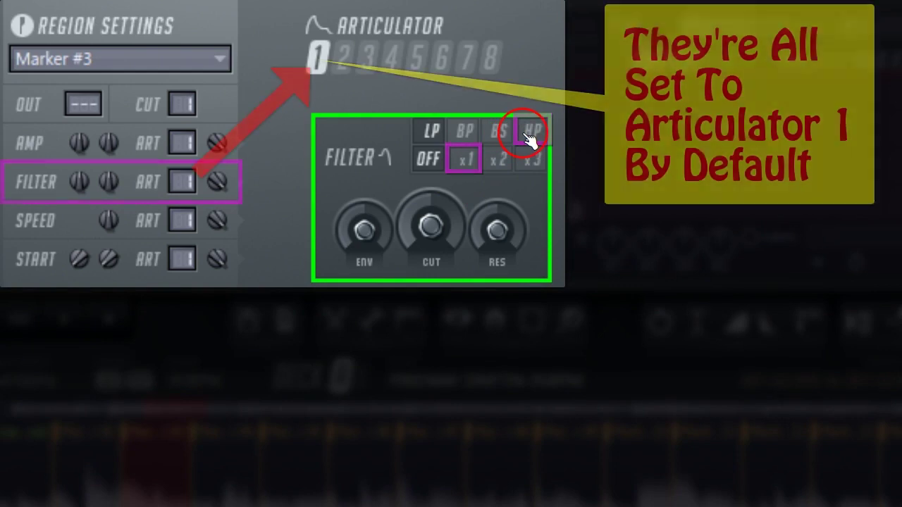
Set articulator 1's filter to high-pass x1 and try its cutoff knob while auditioning the slices.
left_click(529, 133)
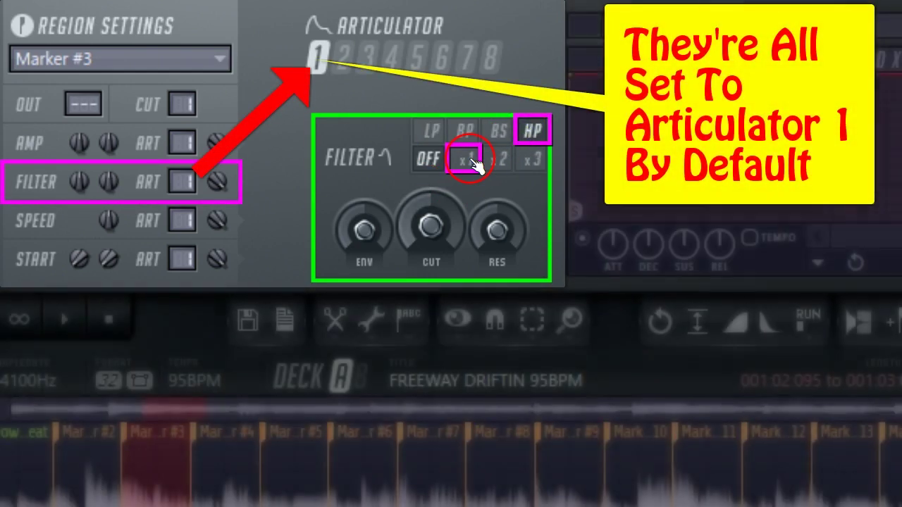
left_click(471, 161)
left_click_drag(452, 230, 455, 233)
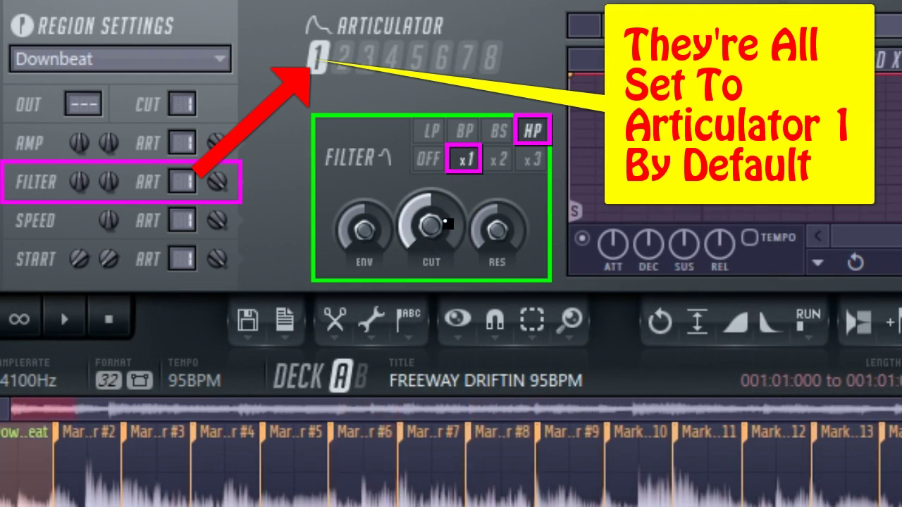
left_click(428, 227)
left_click(219, 154)
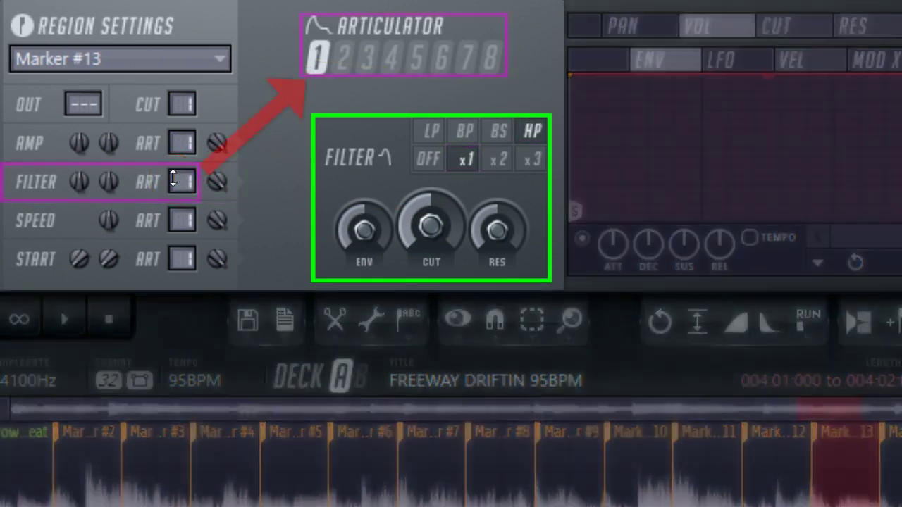
Assign the Marker #13 slice's filter to articulator 3 and set that articulator's filter to low-pass x1.
scroll(173, 180, "up", 1)
scroll(173, 180, "down", 1)
scroll(173, 179, "up", 1)
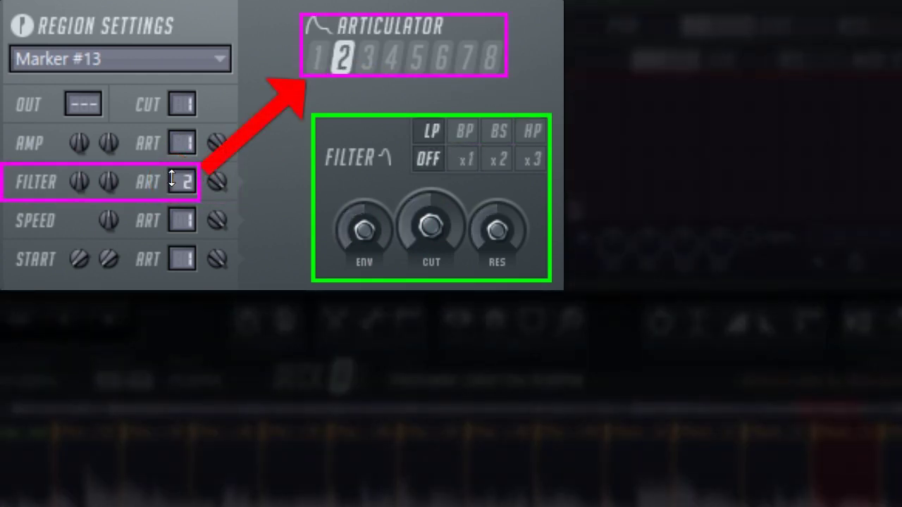
left_click(368, 57)
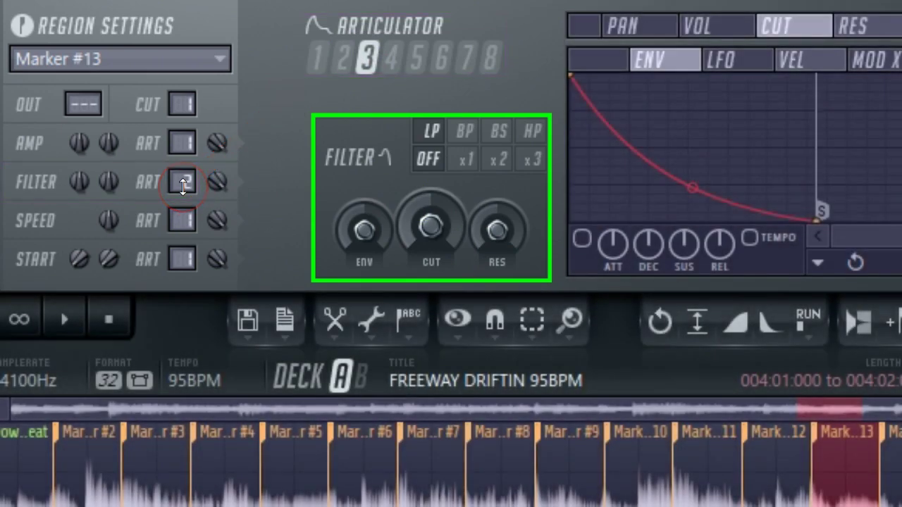
left_click_drag(183, 186, 183, 180)
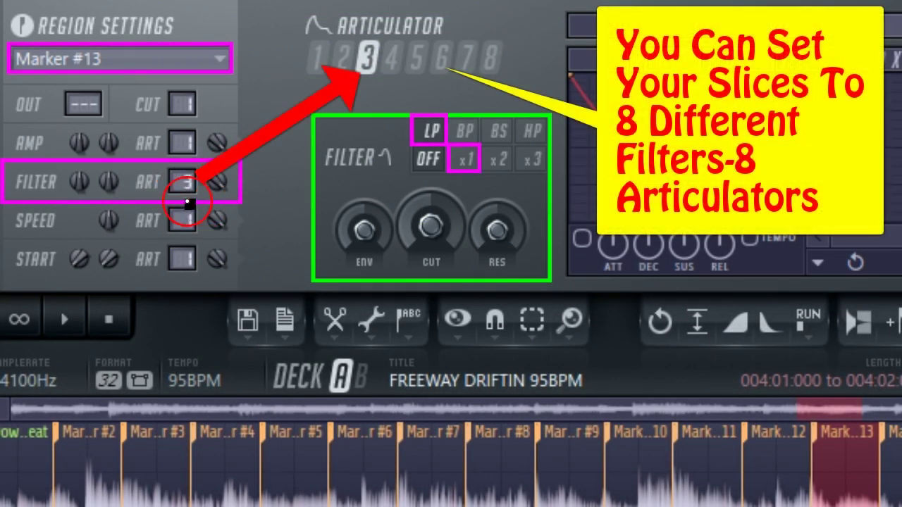
left_click(463, 163)
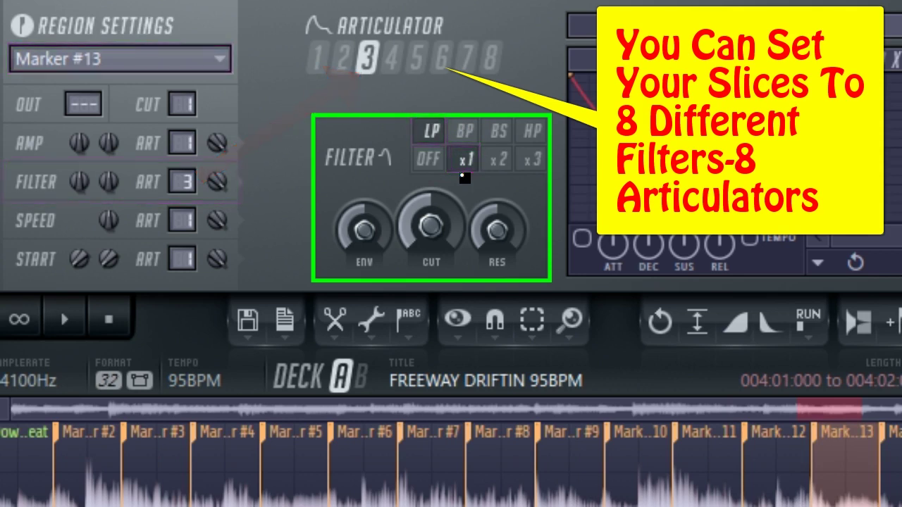
left_click_drag(348, 256, 355, 252)
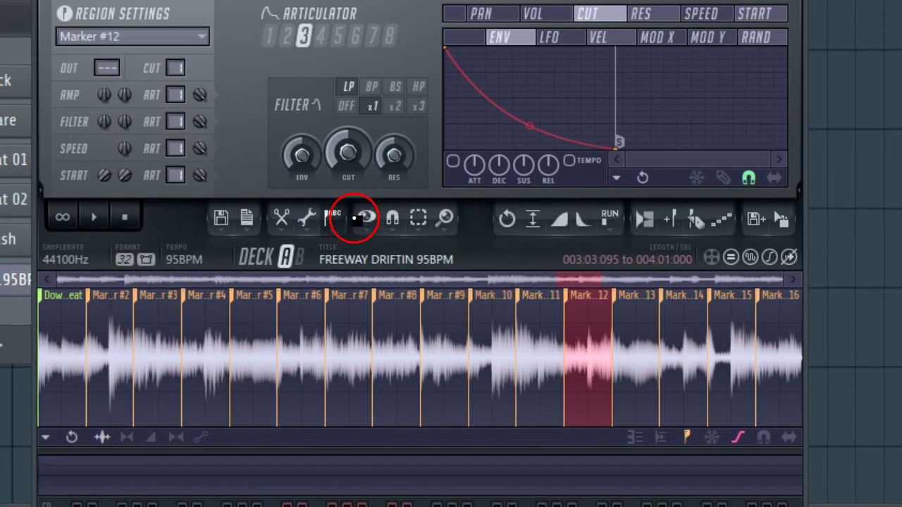
Examine the region commands, including the Assign all to options, and close them without applying one.
left_click(332, 218)
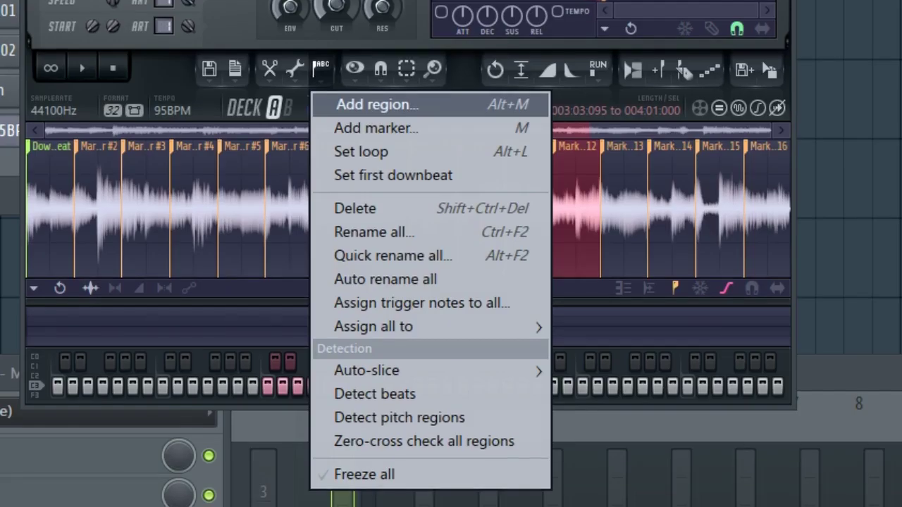
left_click(322, 70)
left_click(322, 69)
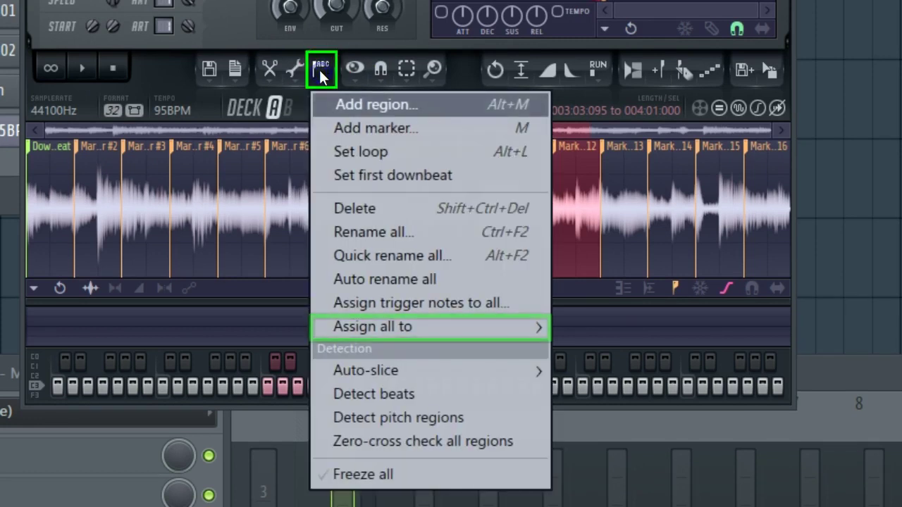
mouse_move(477, 331)
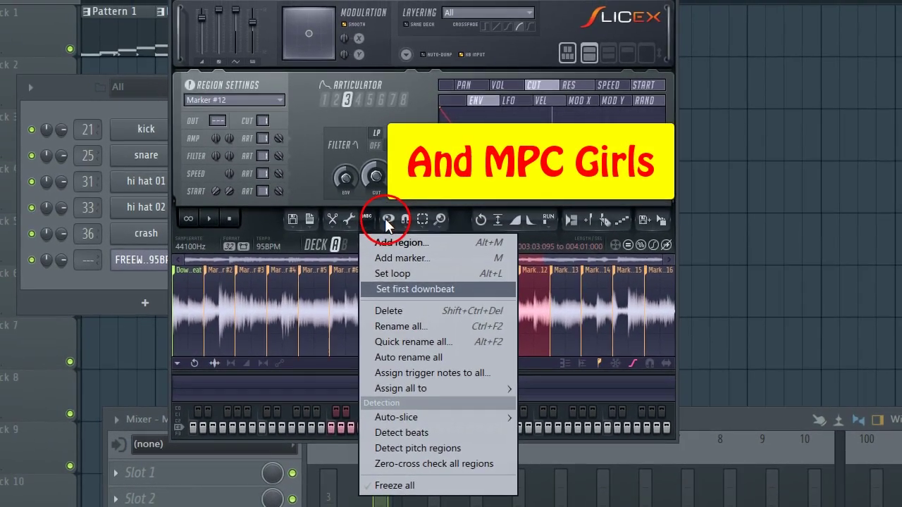
left_click(364, 113)
left_click(310, 175)
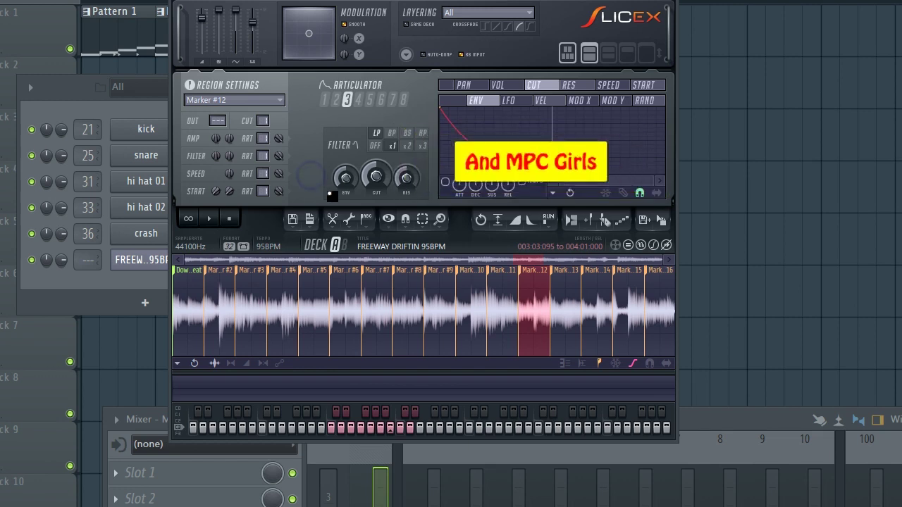